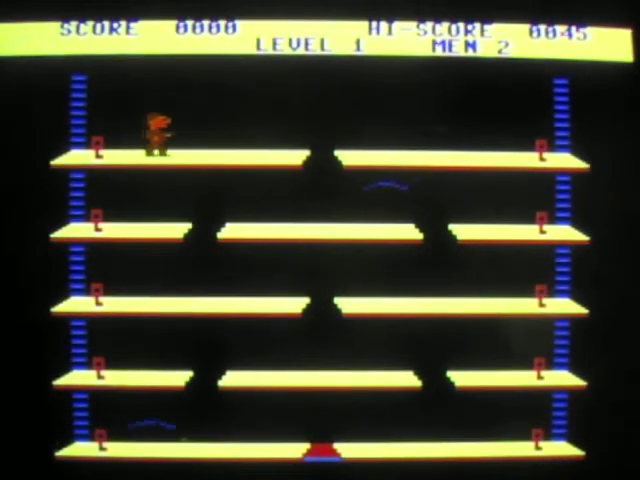
- Run and jump along the top platform, then drop down, finishing the level on 32 points
{"action": "key", "text": "Right"}
{"action": "key", "text": "Right"}
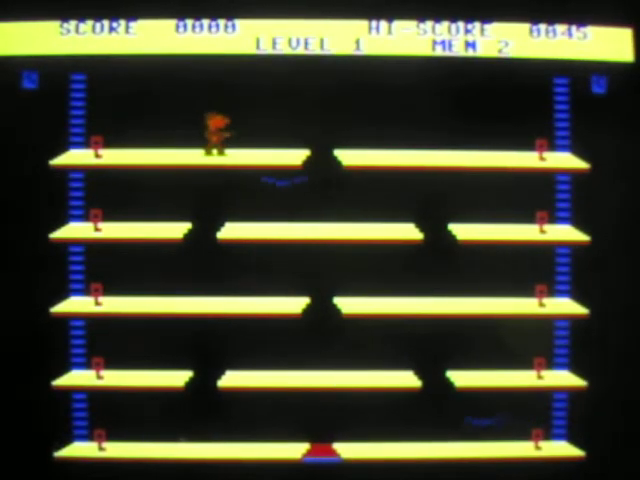
{"action": "key", "text": "Right"}
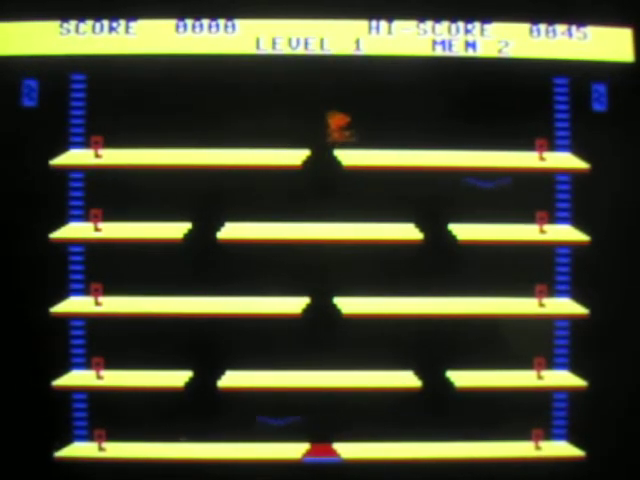
{"action": "key", "text": "Right"}
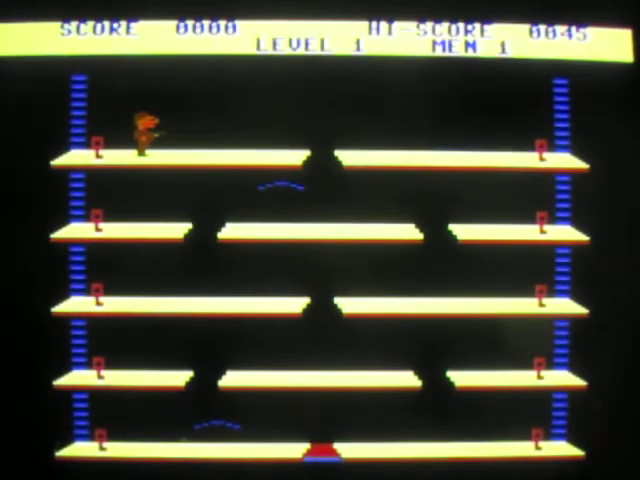
{"action": "key", "text": "Right"}
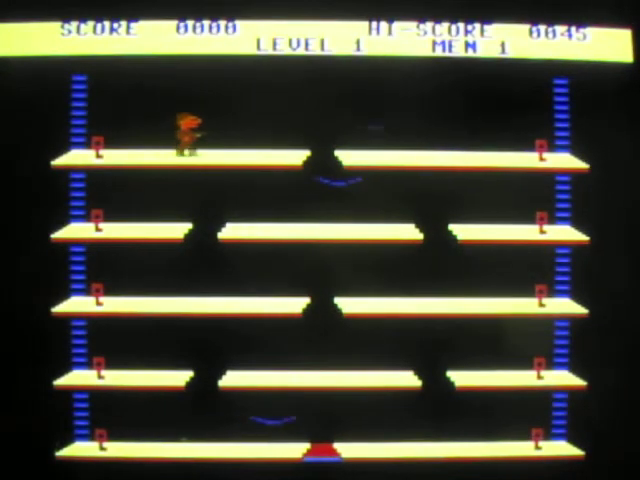
{"action": "key", "text": "Right"}
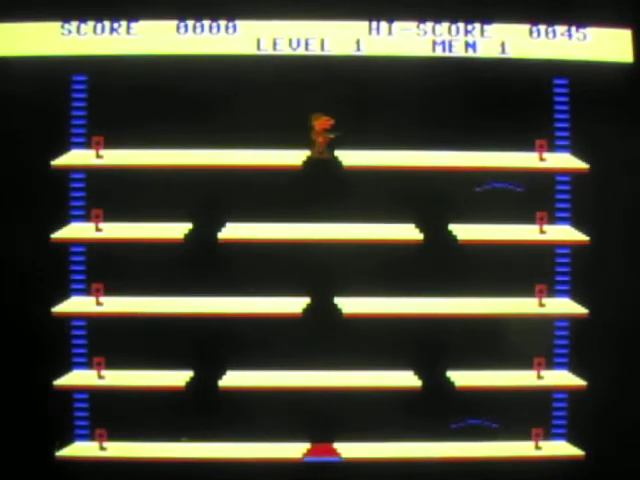
{"action": "key", "text": "Left"}
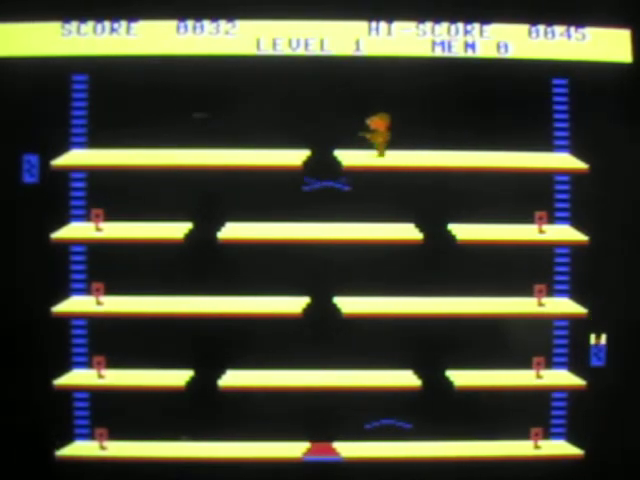
{"action": "key", "text": "Down"}
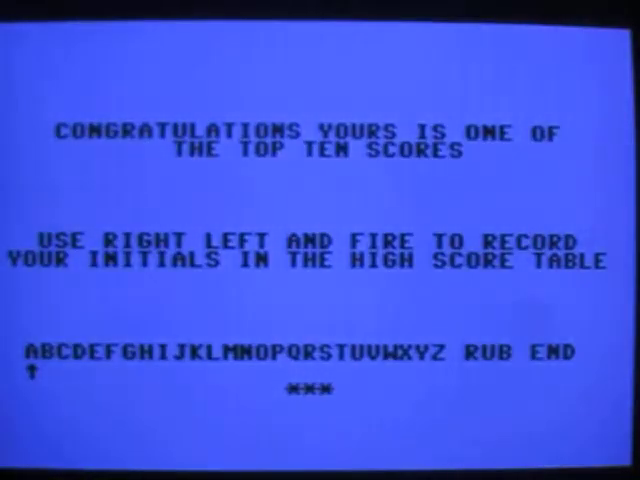
- Pick a high-score initial and move the letter selector to END
{"action": "key", "text": "Right"}
{"action": "key", "text": "Left"}
{"action": "key", "text": "Left"}
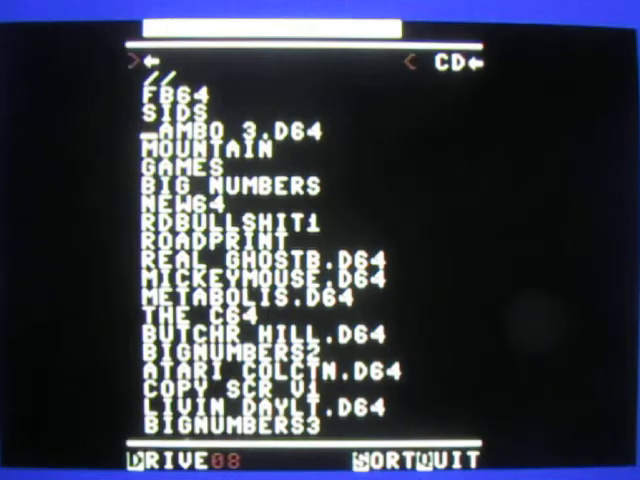
- Open the GAMES folder from the SD card listing
{"action": "key", "text": "Down"}
{"action": "key", "text": "Down"}
{"action": "key", "text": "Down"}
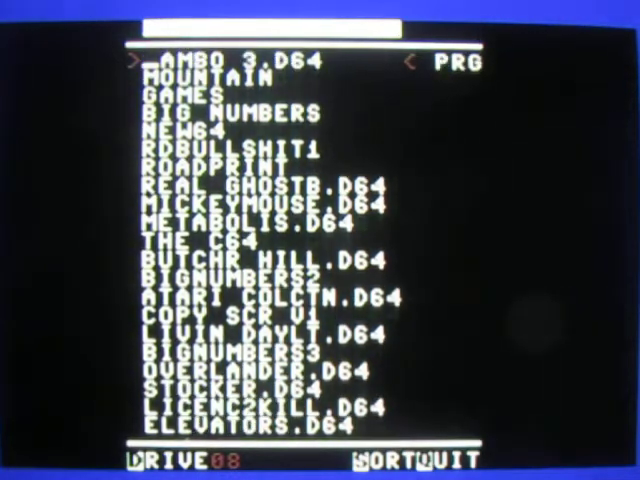
{"action": "key", "text": "Down"}
{"action": "key", "text": "Down"}
{"action": "key", "text": "Down"}
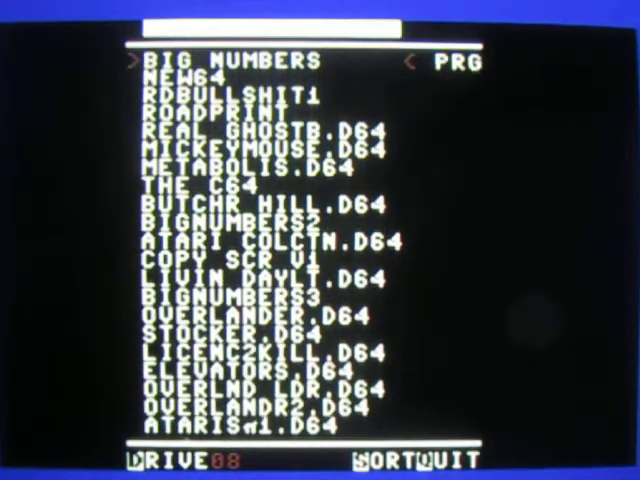
{"action": "key", "text": "Up"}
{"action": "key", "text": "Return"}
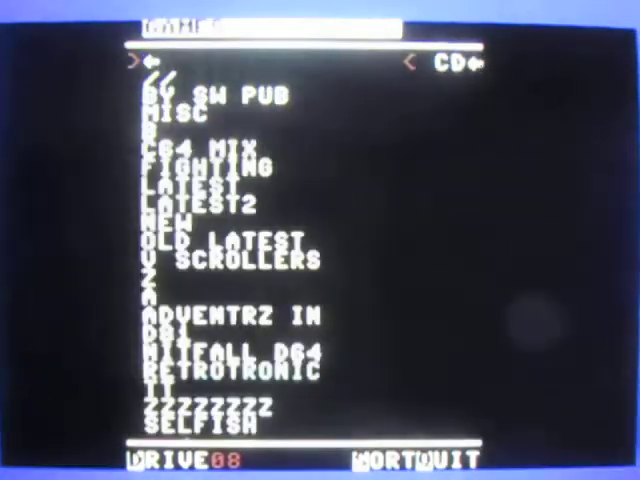
- Open the NEW folder inside GAMES
{"action": "key", "text": "Down"}
{"action": "key", "text": "Down"}
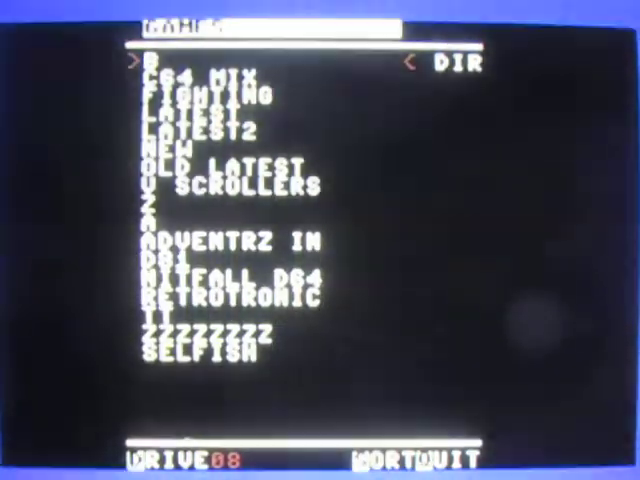
{"action": "key", "text": "Down"}
{"action": "key", "text": "Down"}
{"action": "key", "text": "Up"}
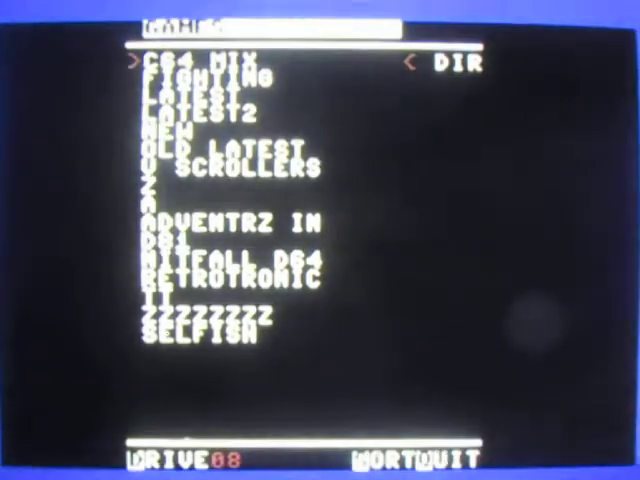
{"action": "key", "text": "Down"}
{"action": "key", "text": "Down"}
{"action": "key", "text": "Down"}
{"action": "key", "text": "Down"}
{"action": "key", "text": "Up"}
{"action": "key", "text": "Return"}
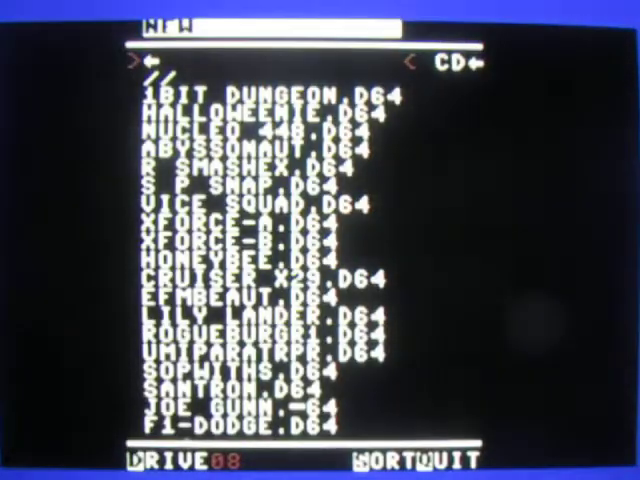
- Scroll down the NEW disk image list and partway back up
{"action": "key", "text": "Down"}
{"action": "key", "text": "Down"}
{"action": "key", "text": "Down"}
{"action": "key", "text": "Down"}
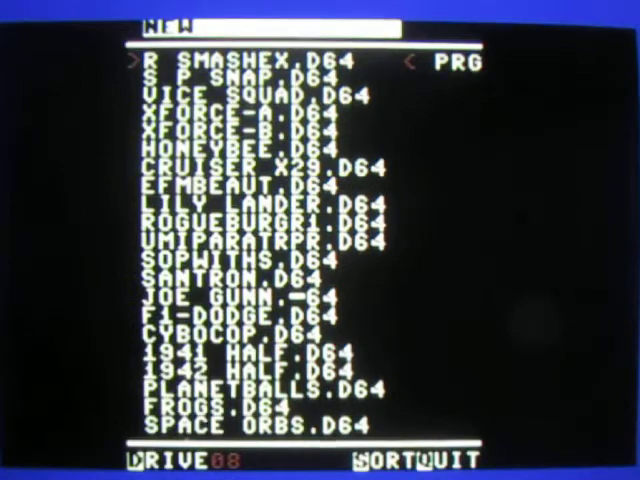
{"action": "key", "text": "Down"}
{"action": "key", "text": "Down"}
{"action": "key", "text": "Down"}
{"action": "key", "text": "Down"}
{"action": "key", "text": "Down"}
{"action": "key", "text": "Down"}
{"action": "key", "text": "Down"}
{"action": "key", "text": "Down"}
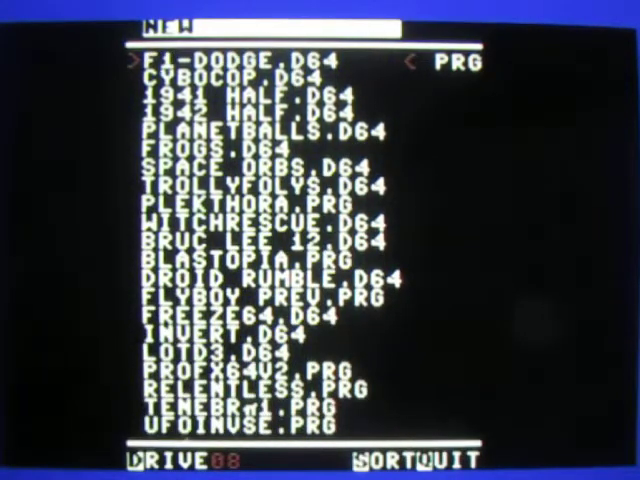
{"action": "key", "text": "Down"}
{"action": "key", "text": "Down"}
{"action": "key", "text": "Down"}
{"action": "key", "text": "Down"}
{"action": "key", "text": "Down"}
{"action": "key", "text": "Down"}
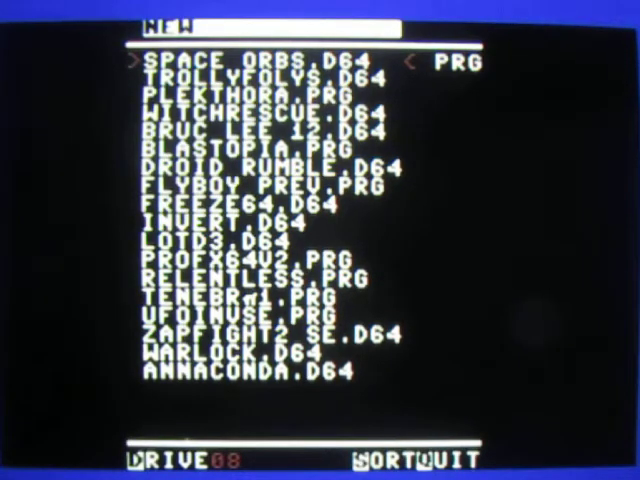
{"action": "key", "text": "Up"}
{"action": "key", "text": "Up"}
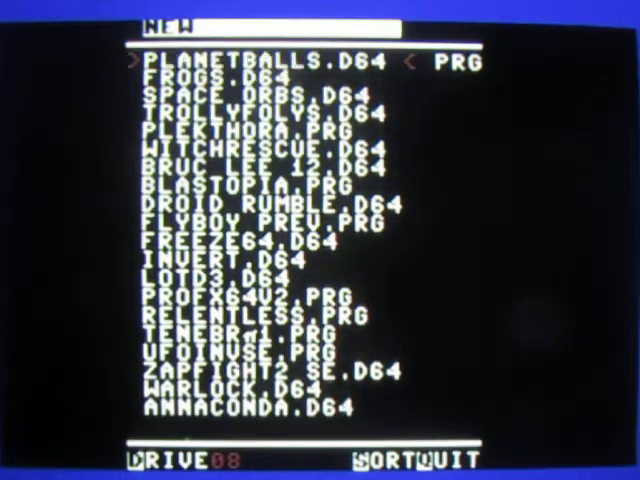
{"action": "key", "text": "Up"}
{"action": "key", "text": "Up"}
{"action": "key", "text": "Up"}
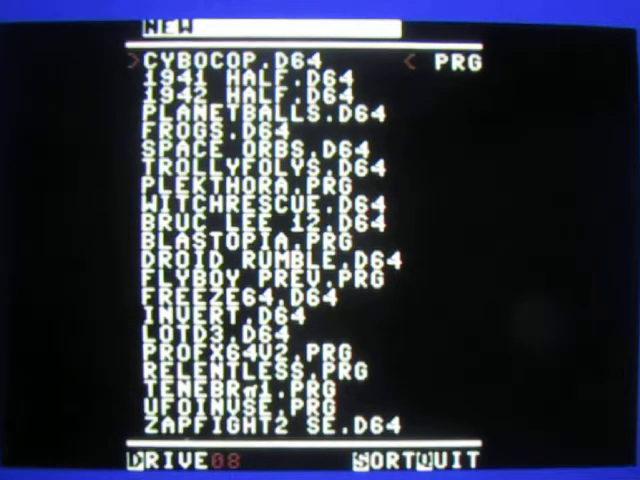
{"action": "key", "text": "Up"}
{"action": "key", "text": "Up"}
{"action": "key", "text": "Up"}
{"action": "key", "text": "Up"}
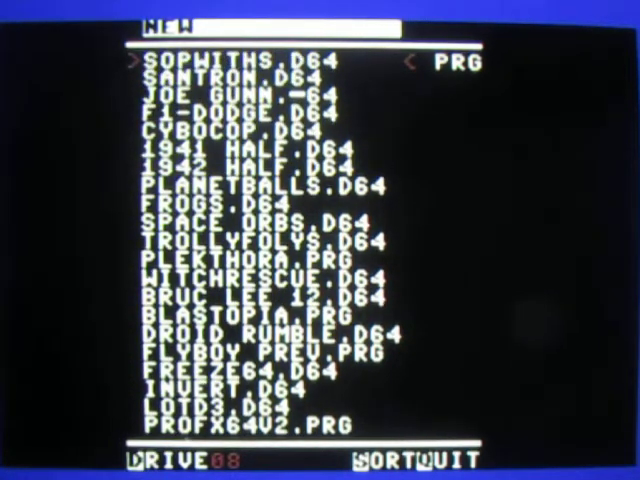
{"action": "key", "text": "Up"}
{"action": "key", "text": "Up"}
{"action": "key", "text": "Up"}
{"action": "key", "text": "Up"}
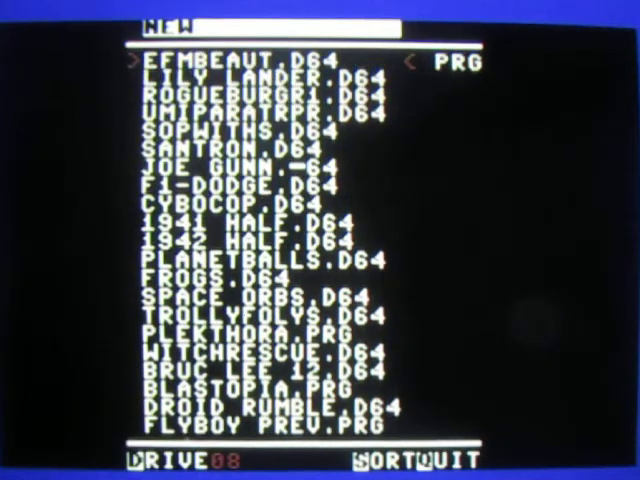
- Return to the top of the NEW listing and go back up to the parent folder
{"action": "key", "text": "Up"}
{"action": "key", "text": "Up"}
{"action": "key", "text": "Up"}
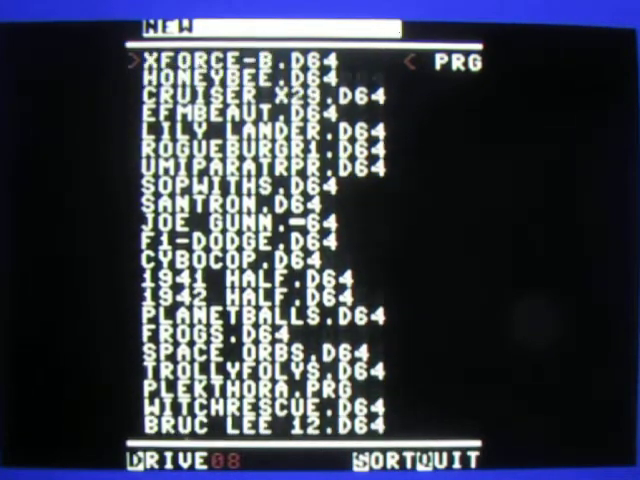
{"action": "key", "text": "Up"}
{"action": "key", "text": "Up"}
{"action": "key", "text": "Up"}
{"action": "key", "text": "Up"}
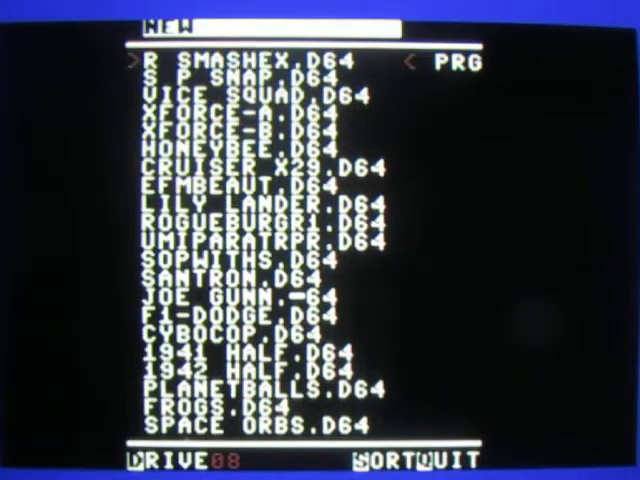
{"action": "key", "text": "Up"}
{"action": "key", "text": "Up"}
{"action": "key", "text": "Up"}
{"action": "key", "text": "Up"}
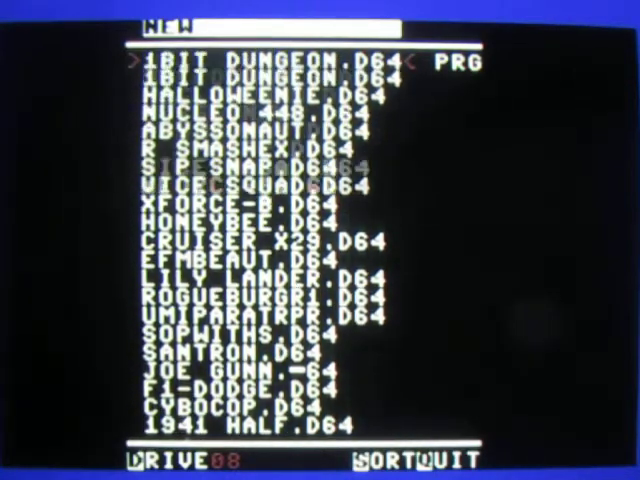
{"action": "key", "text": "Up"}
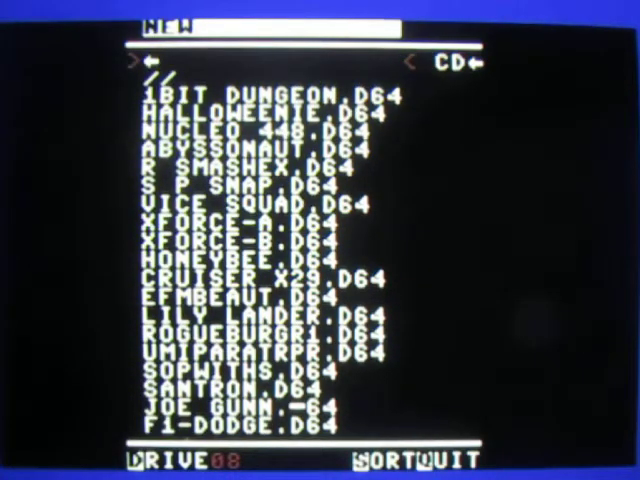
{"action": "key", "text": "Return"}
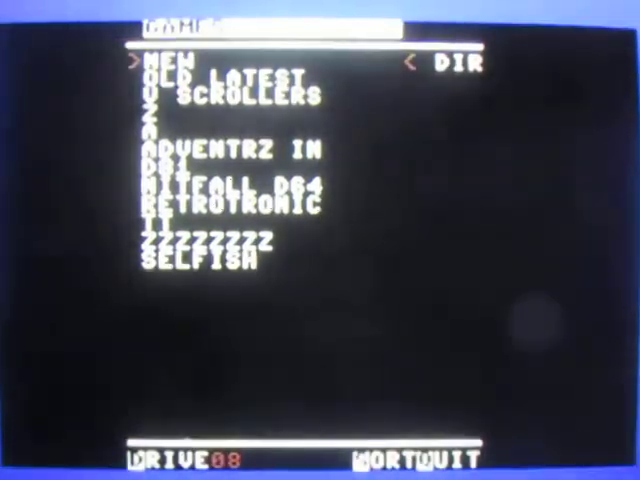
- Open the LATEST2 folder and browse its game list
{"action": "key", "text": "Up"}
{"action": "key", "text": "Up"}
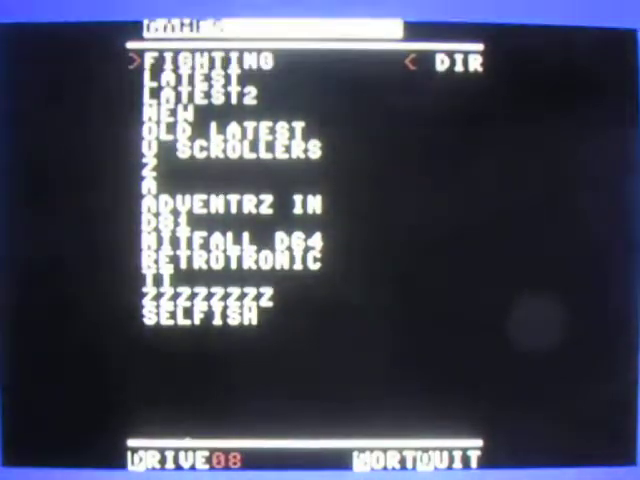
{"action": "key", "text": "Down"}
{"action": "key", "text": "Down"}
{"action": "key", "text": "Return"}
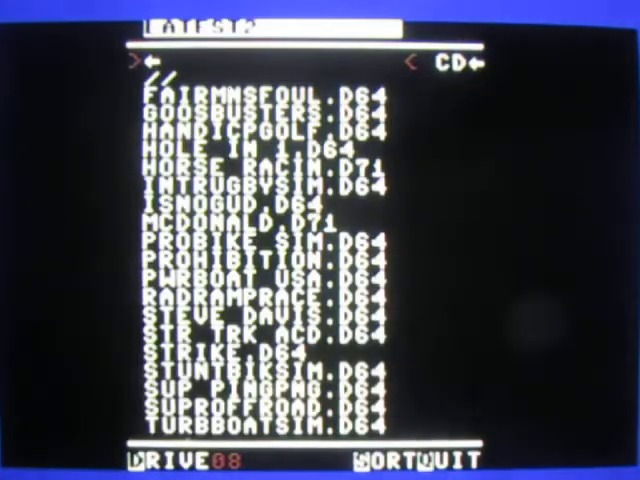
{"action": "key", "text": "Down"}
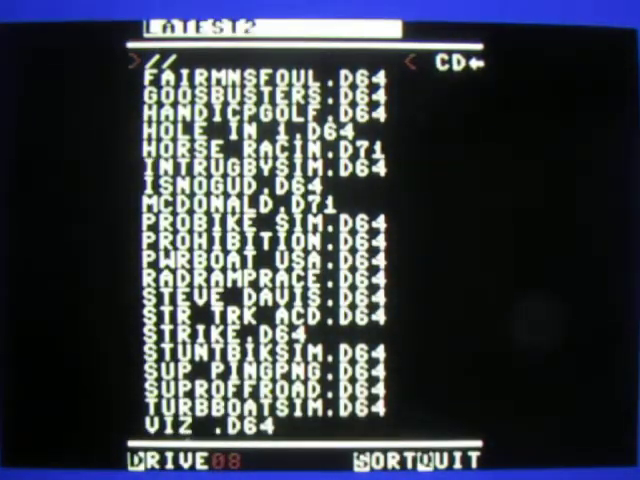
{"action": "key", "text": "Down"}
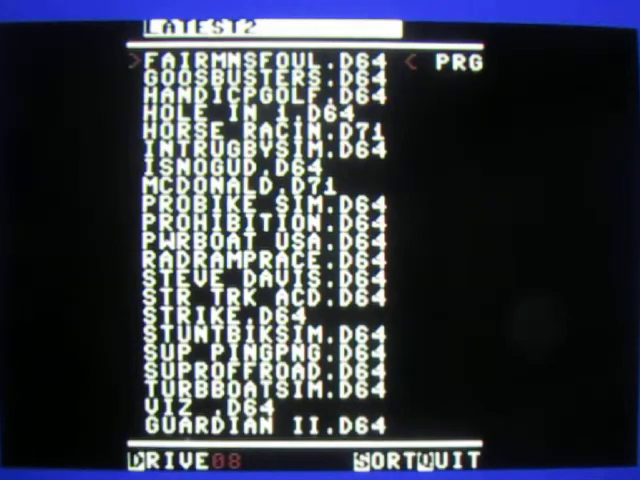
- Leave LATEST2 and go up two folder levels to the root
{"action": "key", "text": "Up"}
{"action": "key", "text": "Up"}
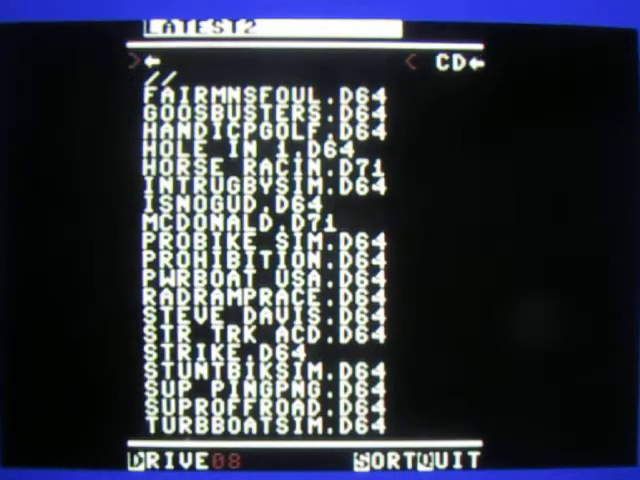
{"action": "key", "text": "Return"}
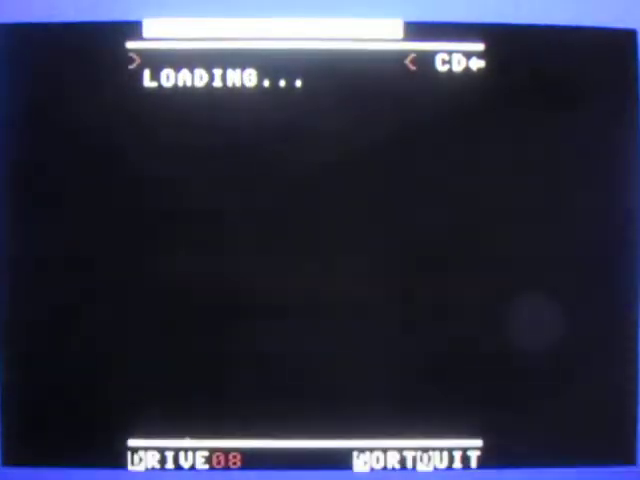
{"action": "key", "text": "Up"}
{"action": "key", "text": "Up"}
{"action": "key", "text": "Up"}
{"action": "key", "text": "Up"}
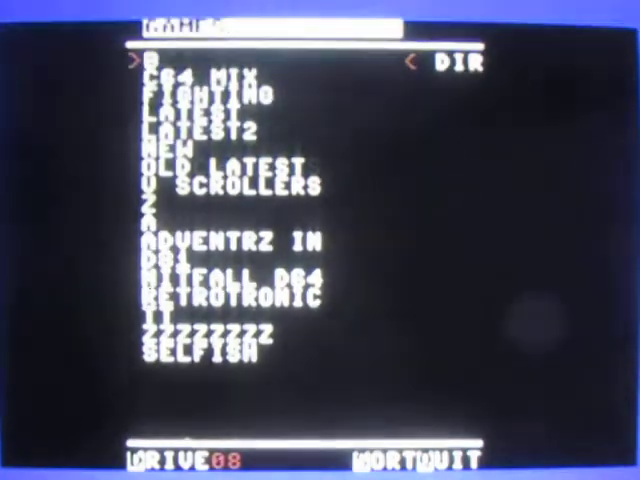
{"action": "key", "text": "Up"}
{"action": "key", "text": "Up"}
{"action": "key", "text": "Up"}
{"action": "key", "text": "Return"}
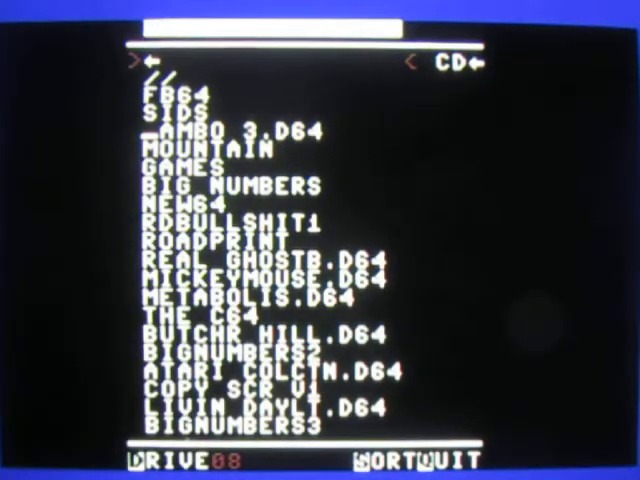
- Enter GAMES, then BY SW PUB, and page into its publisher folders
{"action": "key", "text": "Down"}
{"action": "key", "text": "Down"}
{"action": "key", "text": "Down"}
{"action": "key", "text": "Down"}
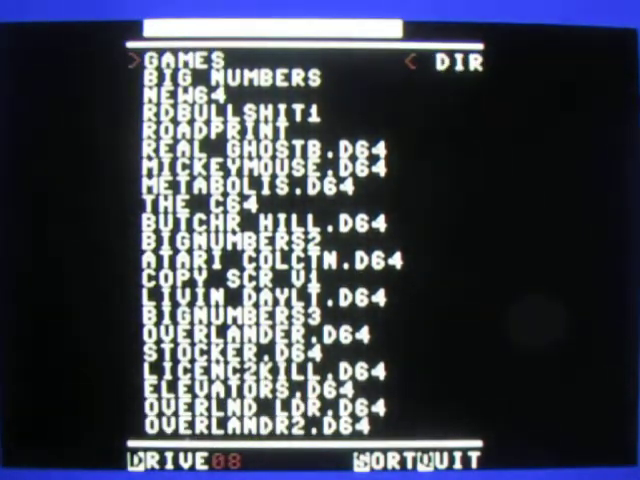
{"action": "key", "text": "Return"}
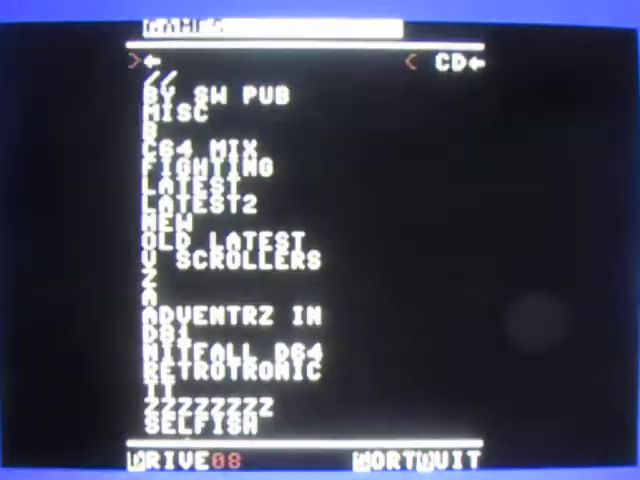
{"action": "key", "text": "Return"}
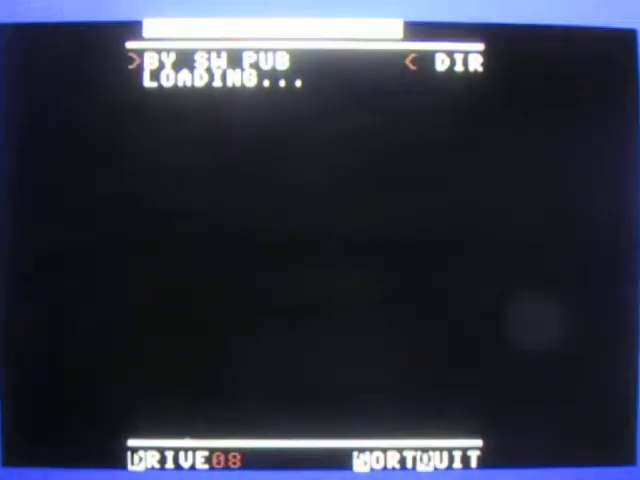
{"action": "key", "text": "Down"}
{"action": "key", "text": "Down"}
{"action": "key", "text": "Down"}
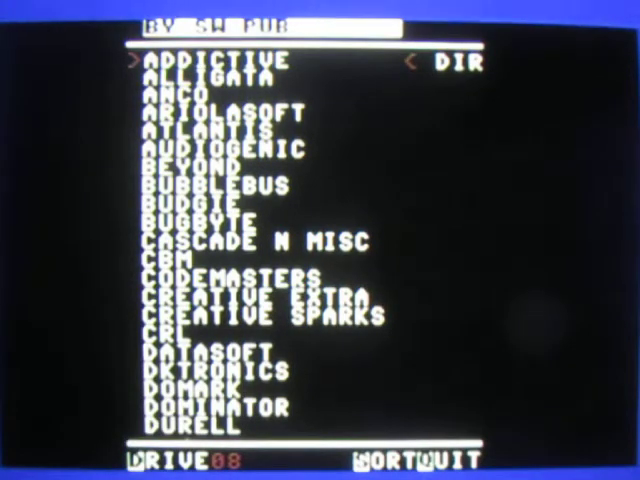
{"action": "key", "text": "Page_Down"}
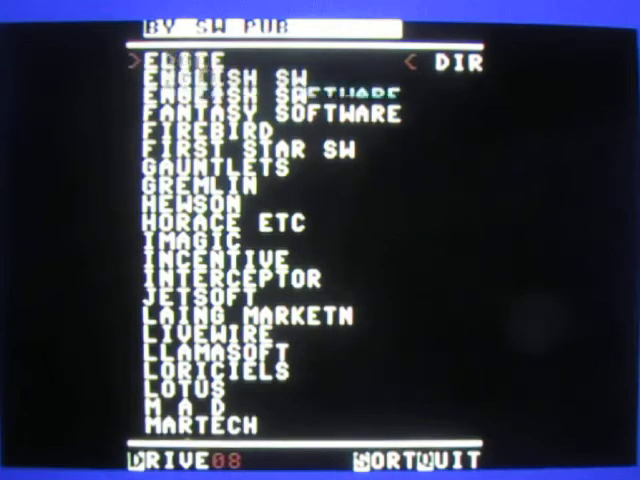
- Browse down through the publisher folder list
{"action": "key", "text": "Down"}
{"action": "key", "text": "Down"}
{"action": "key", "text": "Down"}
{"action": "key", "text": "Down"}
{"action": "key", "text": "Down"}
{"action": "key", "text": "Down"}
{"action": "key", "text": "Down"}
{"action": "key", "text": "Down"}
{"action": "key", "text": "Down"}
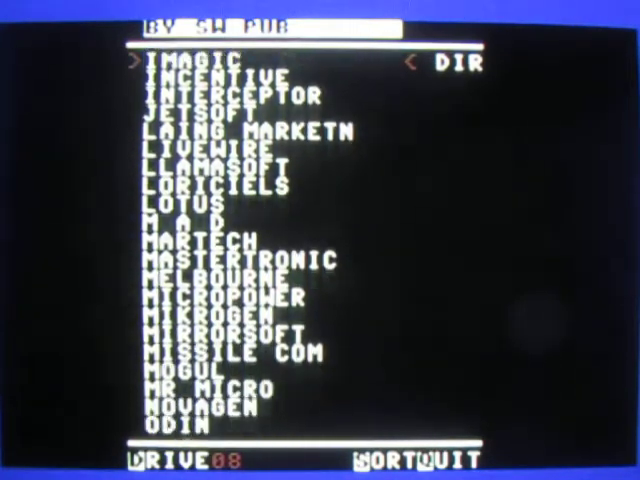
{"action": "key", "text": "Down"}
{"action": "key", "text": "Down"}
{"action": "key", "text": "Down"}
{"action": "key", "text": "Down"}
{"action": "key", "text": "Down"}
{"action": "key", "text": "Down"}
{"action": "key", "text": "Down"}
{"action": "key", "text": "Down"}
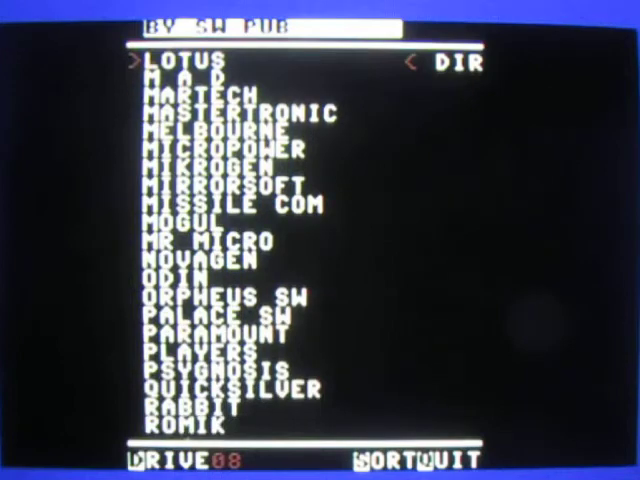
{"action": "key", "text": "Down"}
{"action": "key", "text": "Down"}
{"action": "key", "text": "Down"}
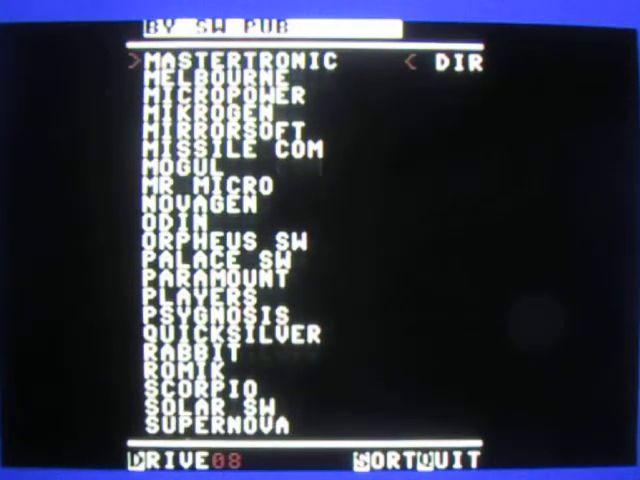
{"action": "key", "text": "Down"}
{"action": "key", "text": "Down"}
{"action": "key", "text": "Down"}
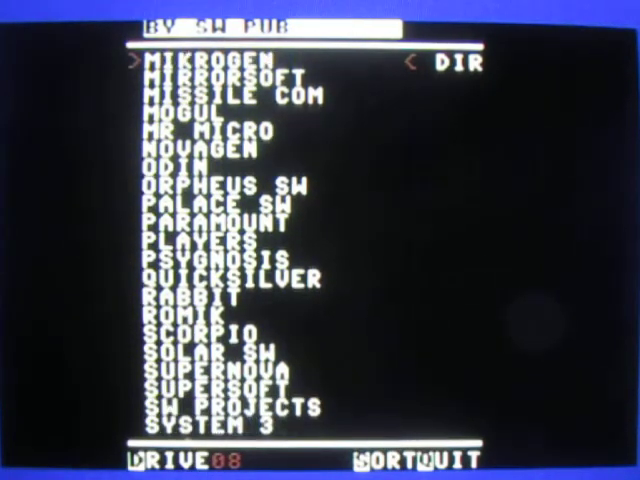
{"action": "key", "text": "Down"}
{"action": "key", "text": "Down"}
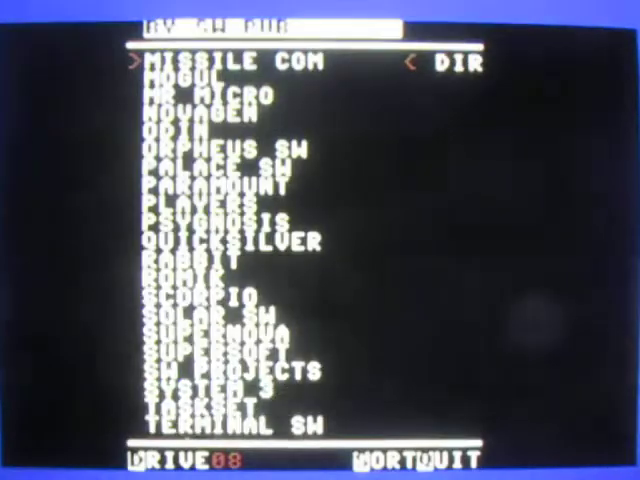
{"action": "key", "text": "Down"}
{"action": "key", "text": "Down"}
{"action": "key", "text": "Down"}
{"action": "key", "text": "Down"}
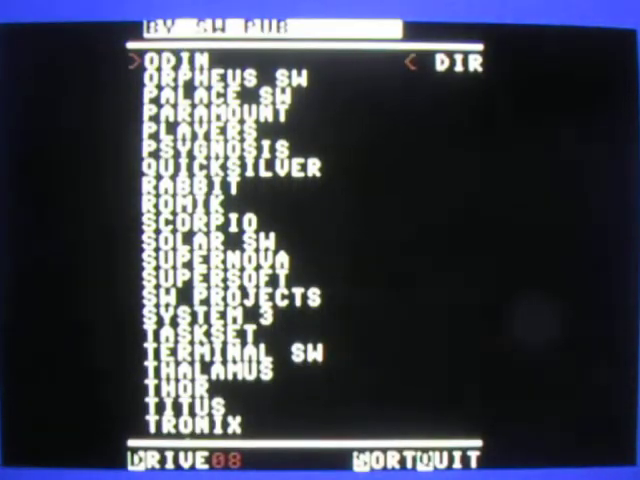
{"action": "key", "text": "Down"}
{"action": "key", "text": "Down"}
{"action": "key", "text": "Down"}
{"action": "key", "text": "Down"}
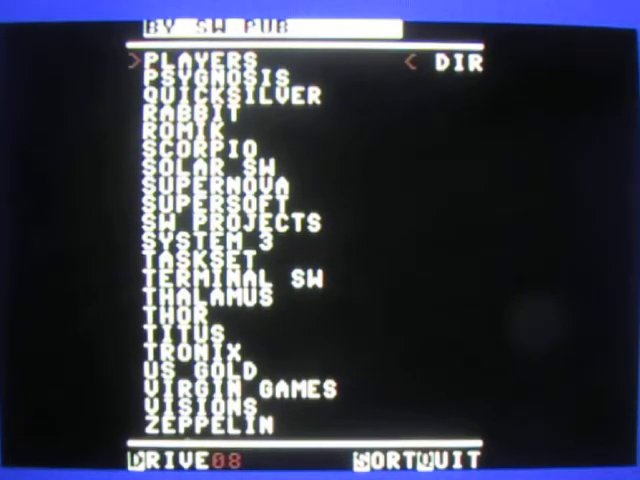
- Page to the end of the publisher list and open HI-TEC SW
{"action": "key", "text": "Up"}
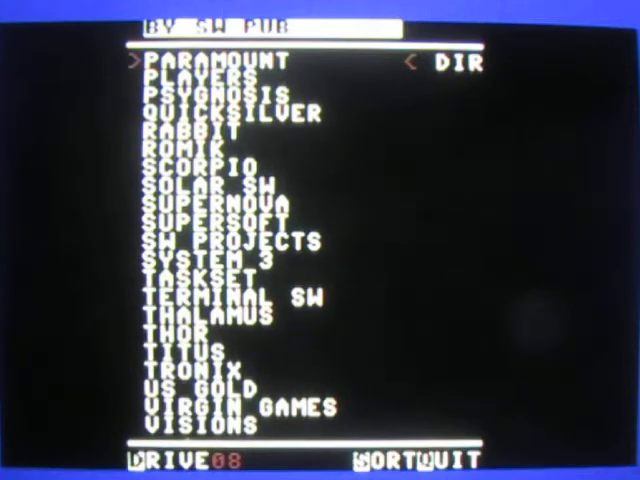
{"action": "key", "text": "Page_Up"}
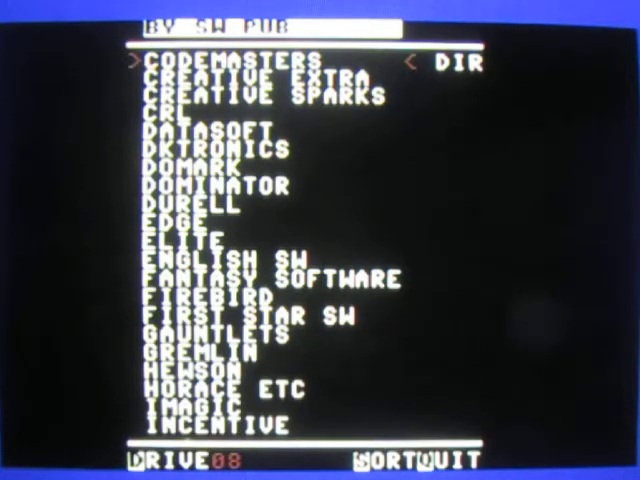
{"action": "key", "text": "Page_Down"}
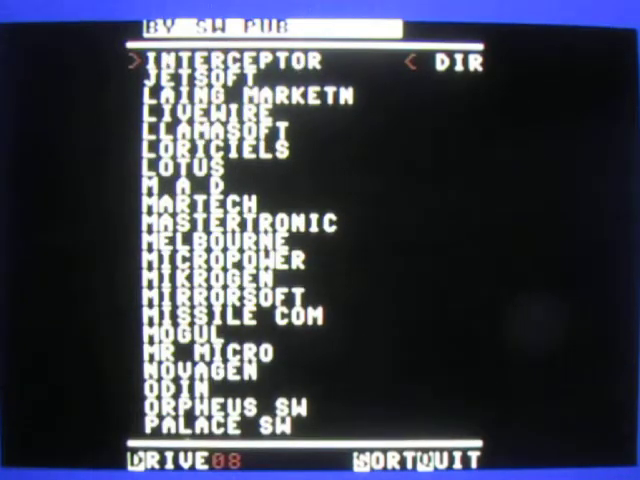
{"action": "key", "text": "Page_Down"}
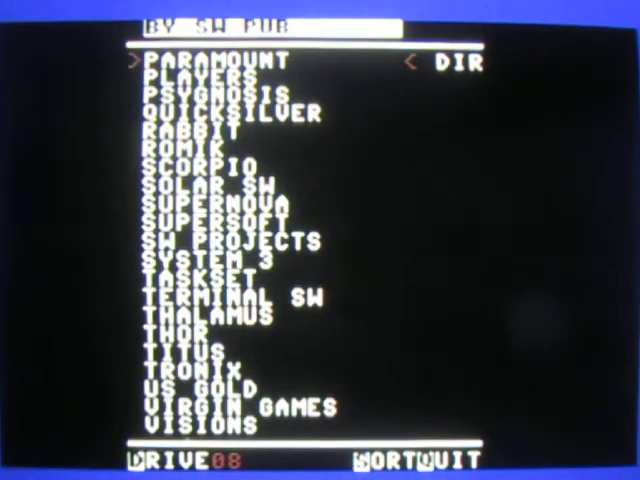
{"action": "key", "text": "Page_Down"}
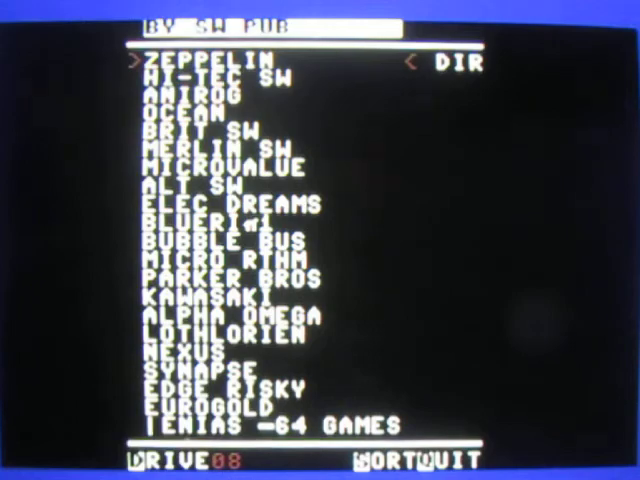
{"action": "key", "text": "Down"}
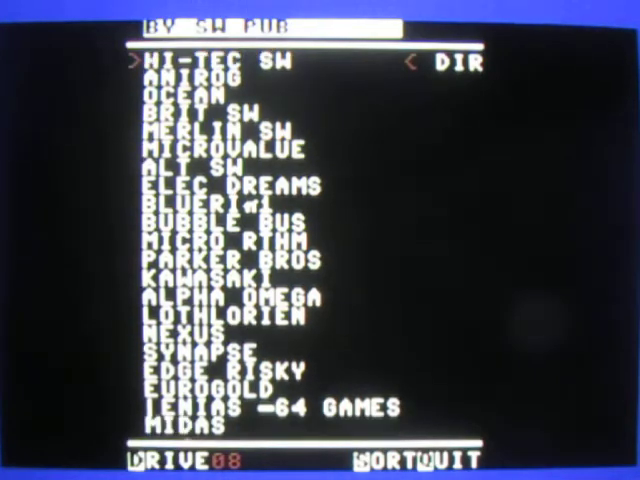
{"action": "key", "text": "Return"}
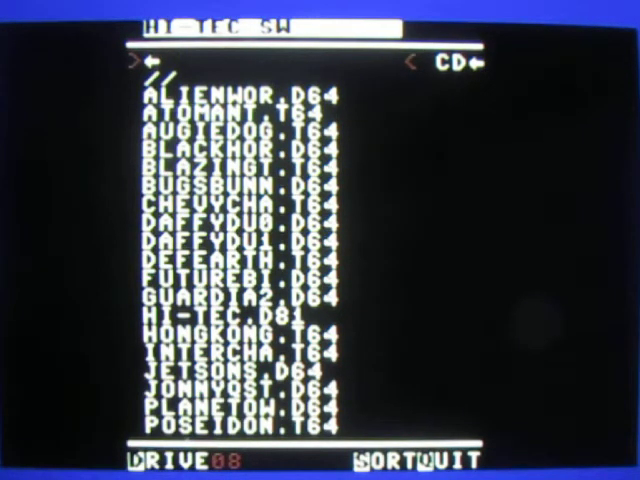
- Open ALIENWOR.D64 and run ALIEN WORLD+ through to its trainer screen
{"action": "key", "text": "Down"}
{"action": "key", "text": "Down"}
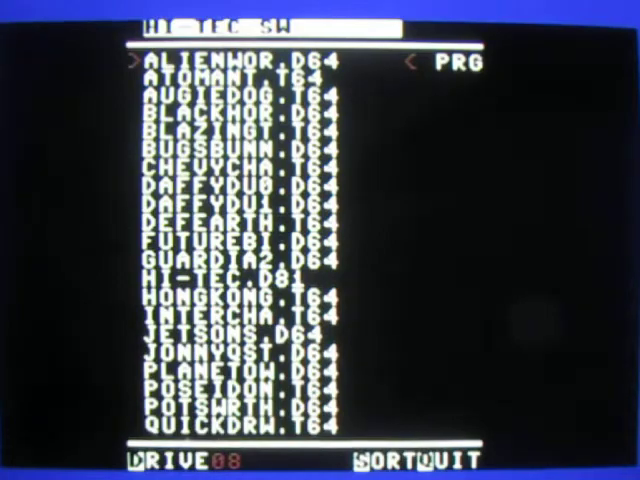
{"action": "key", "text": "Return"}
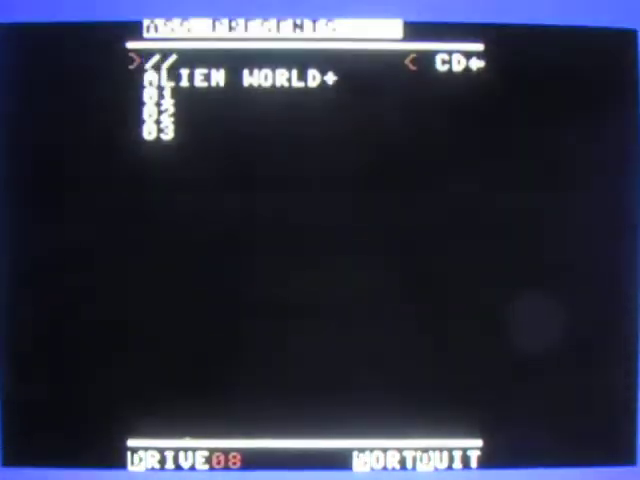
{"action": "key", "text": "Down"}
{"action": "key", "text": "Return"}
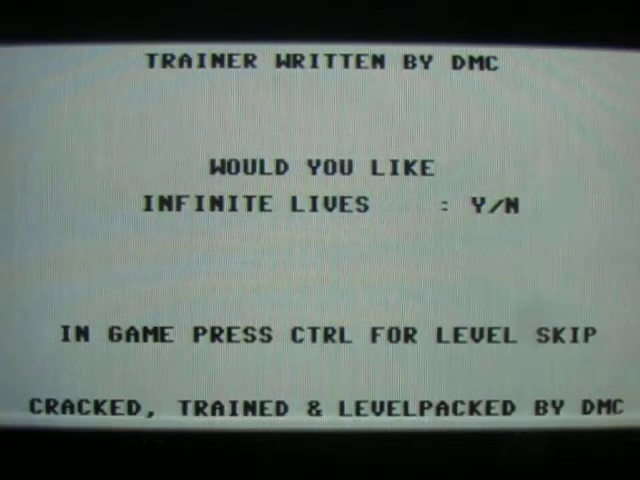
- Enable infinite lives, infinite money and invincibility, then start Alien World
{"action": "key", "text": "y"}
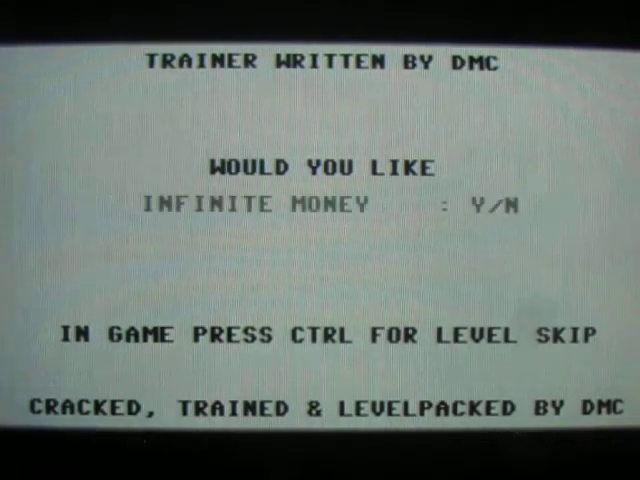
{"action": "key", "text": "y"}
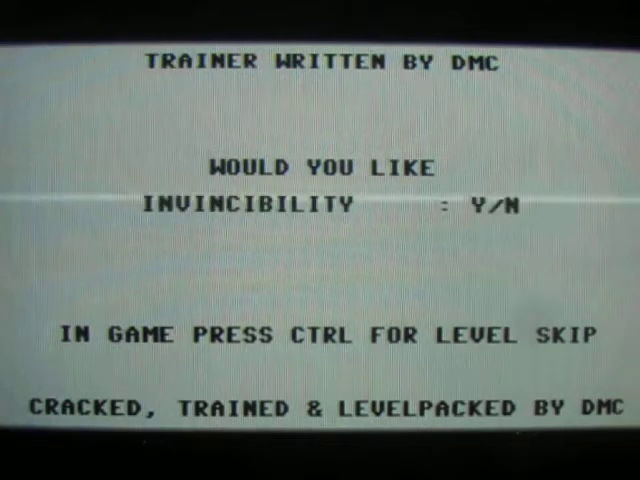
{"action": "key", "text": "y"}
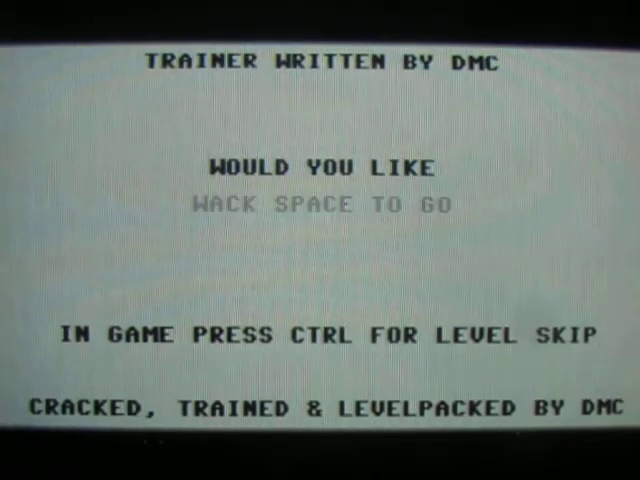
{"action": "key", "text": "space"}
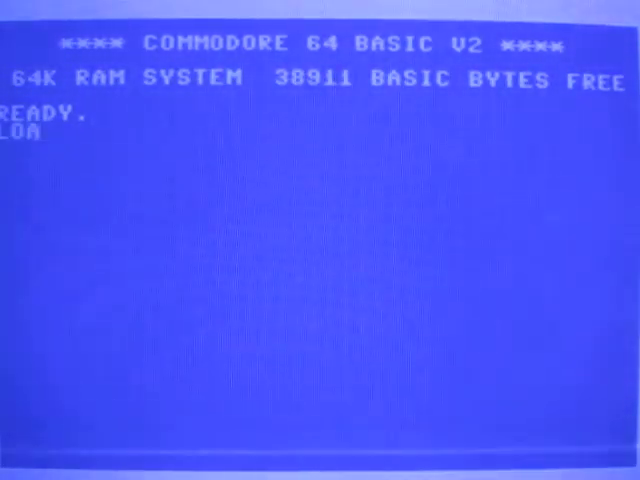
{"action": "type", "text": "D\""}
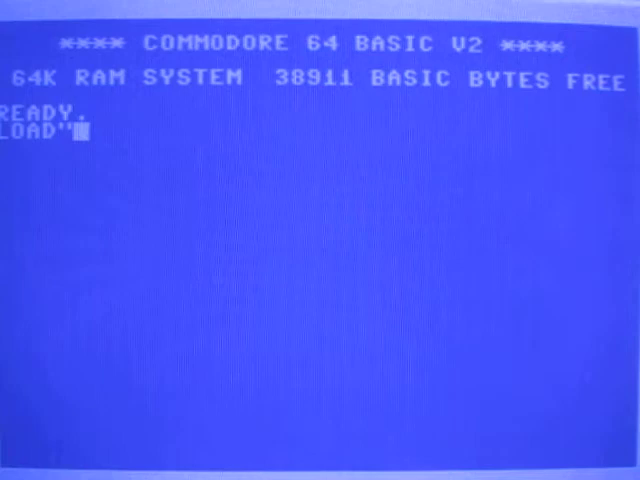
{"action": "type", "text": "*\""}
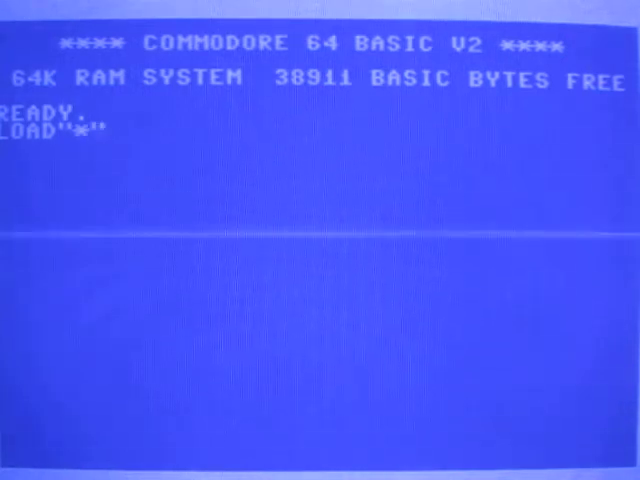
{"action": "type", "text": ","}
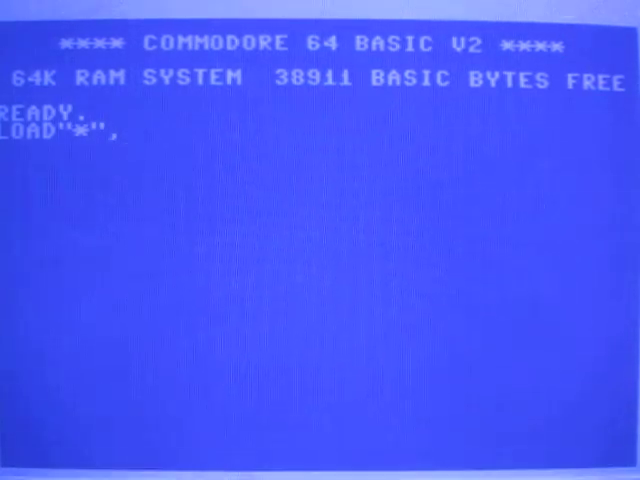
{"action": "type", "text": "8,1"}
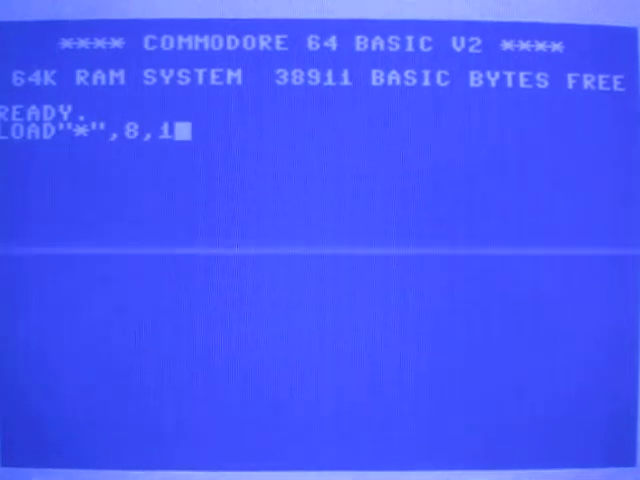
- Run LOAD"*",8,1 to load CBM FileBrowser from the disk drive
{"action": "key", "text": "Return"}
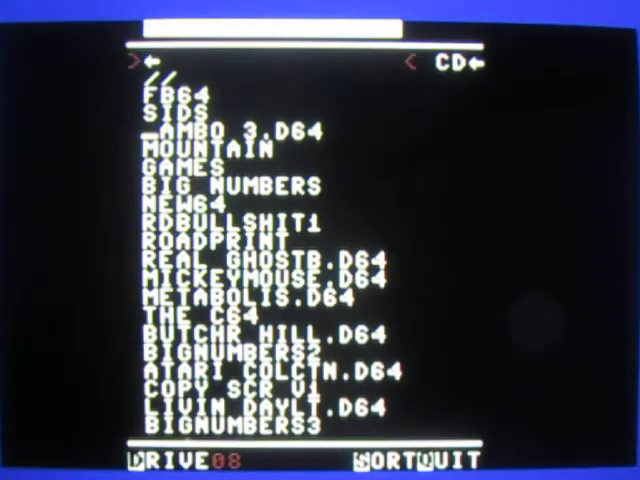
- Open GAMES and then the BY SW PUB folder
{"action": "key", "text": "Down"}
{"action": "key", "text": "Down"}
{"action": "key", "text": "Down"}
{"action": "key", "text": "Down"}
{"action": "key", "text": "Down"}
{"action": "key", "text": "Down"}
{"action": "key", "text": "Return"}
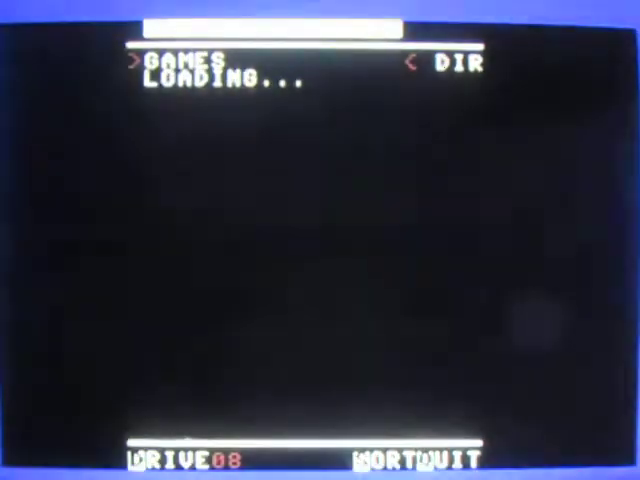
{"action": "key", "text": "Down"}
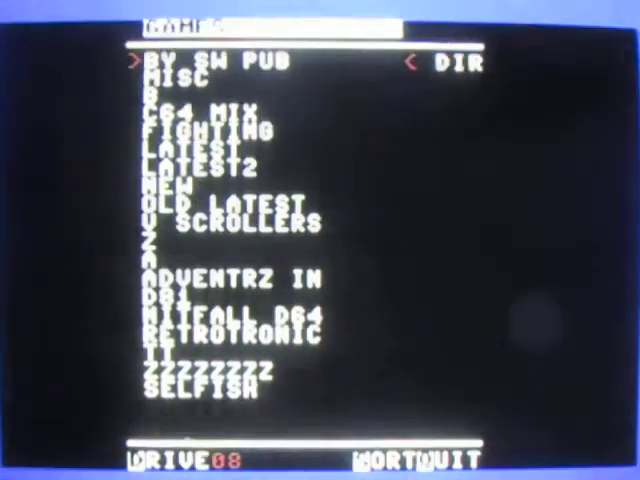
{"action": "key", "text": "Return"}
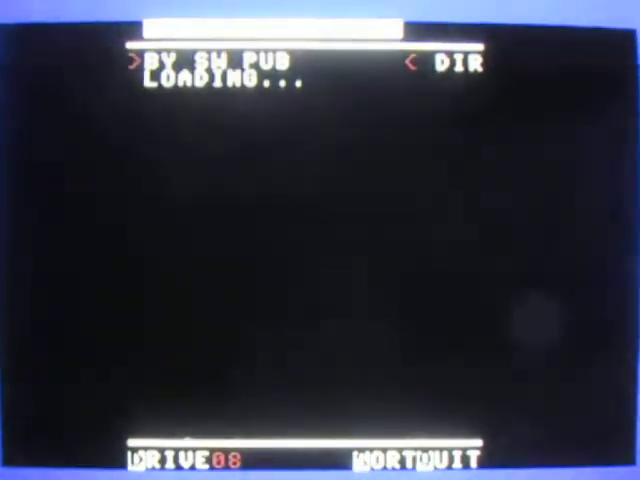
- Scroll down through the publisher folders
{"action": "key", "text": "Down"}
{"action": "key", "text": "Down"}
{"action": "key", "text": "Down"}
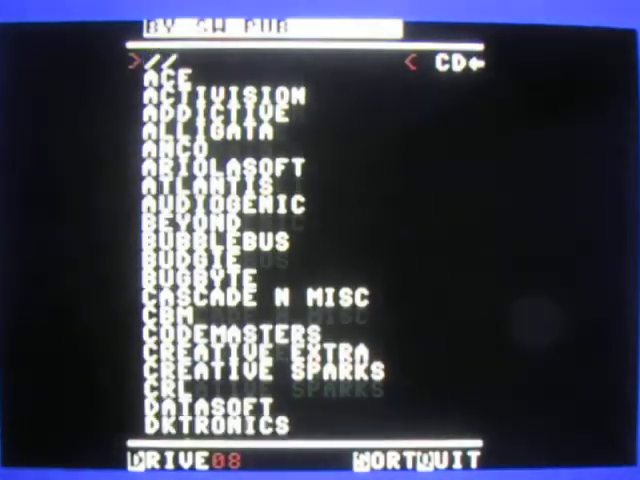
{"action": "key", "text": "Down"}
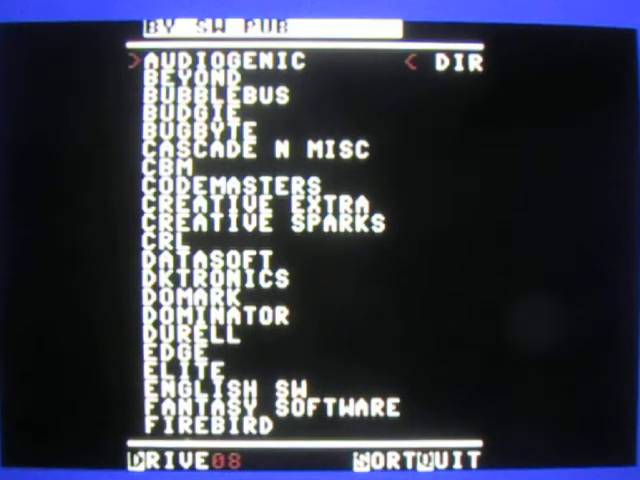
{"action": "key", "text": "Down"}
{"action": "key", "text": "Down"}
{"action": "key", "text": "Down"}
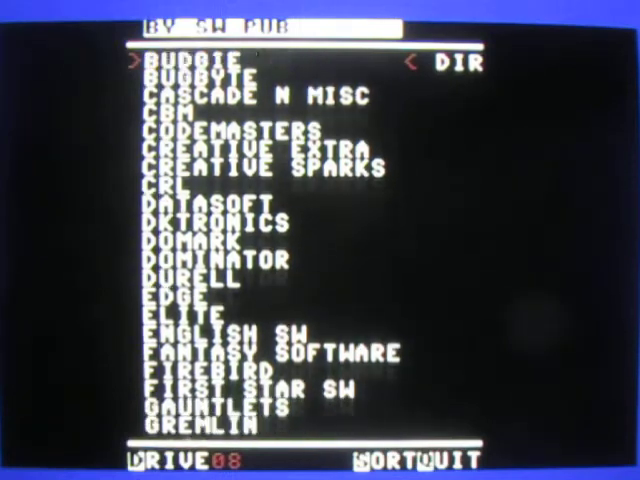
{"action": "key", "text": "Down"}
{"action": "key", "text": "Down"}
{"action": "key", "text": "Down"}
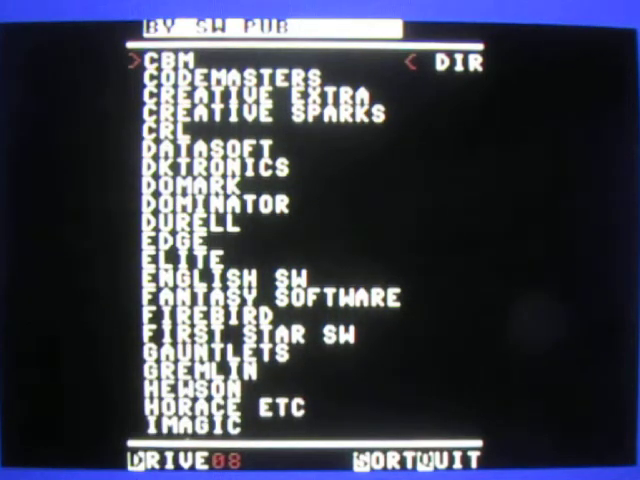
{"action": "key", "text": "Down"}
{"action": "key", "text": "Down"}
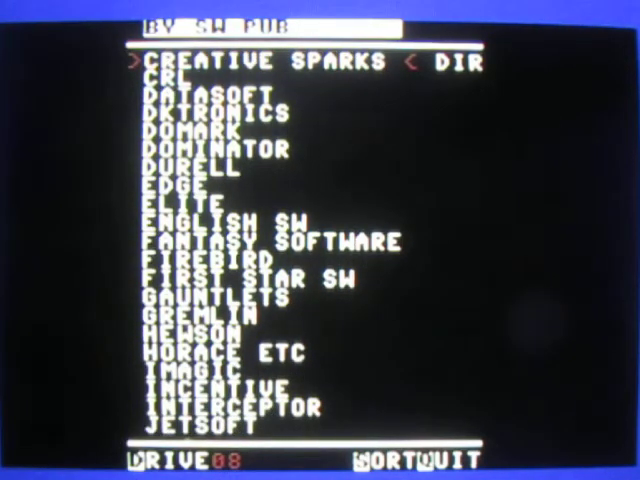
{"action": "key", "text": "Down"}
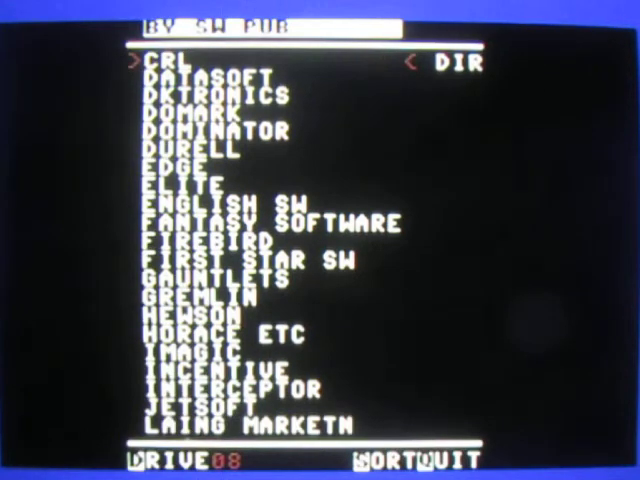
{"action": "key", "text": "Down"}
{"action": "key", "text": "Down"}
{"action": "key", "text": "Down"}
{"action": "key", "text": "Down"}
{"action": "key", "text": "Down"}
{"action": "key", "text": "Down"}
{"action": "key", "text": "Down"}
{"action": "key", "text": "Down"}
{"action": "key", "text": "Down"}
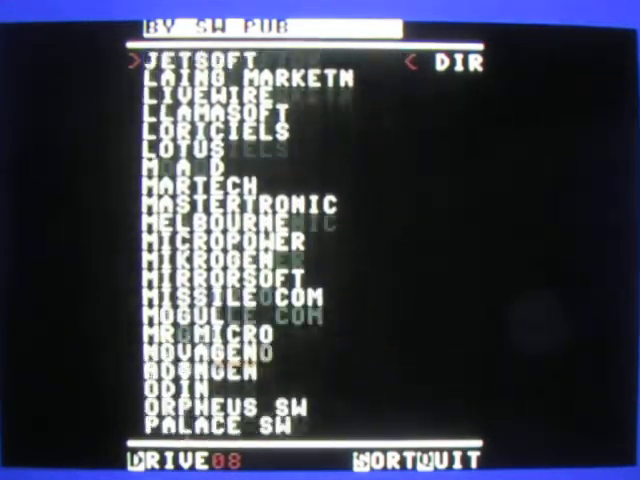
{"action": "key", "text": "Down"}
{"action": "key", "text": "Down"}
{"action": "key", "text": "Down"}
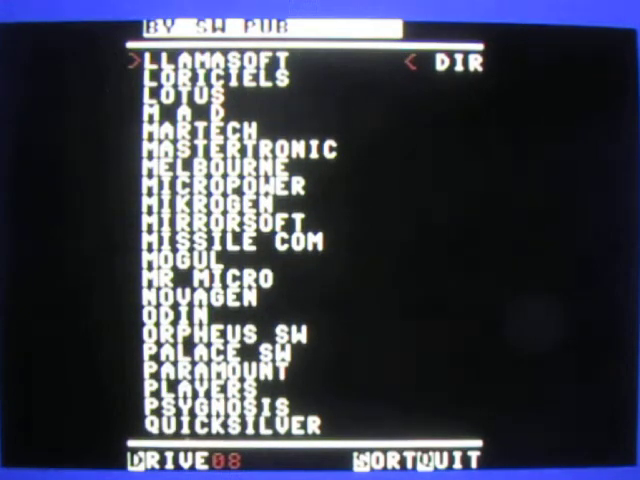
- Back up slightly, then move down to HI-TEC SW and open it
{"action": "key", "text": "Up"}
{"action": "key", "text": "Up"}
{"action": "key", "text": "Up"}
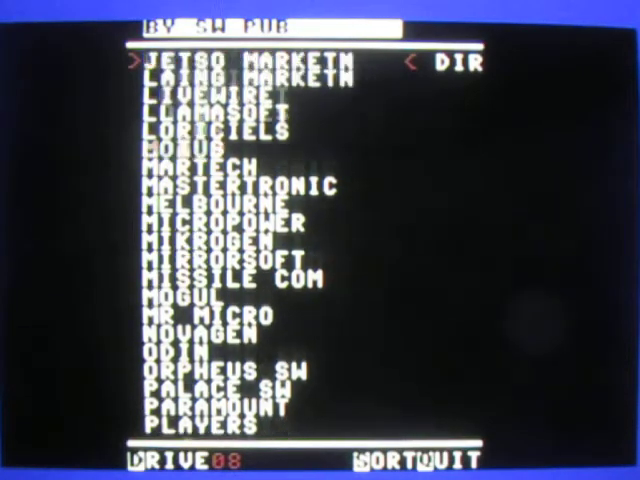
{"action": "key", "text": "Up"}
{"action": "key", "text": "Up"}
{"action": "key", "text": "Up"}
{"action": "key", "text": "Up"}
{"action": "key", "text": "Up"}
{"action": "key", "text": "Up"}
{"action": "key", "text": "Down"}
{"action": "key", "text": "Down"}
{"action": "key", "text": "Down"}
{"action": "key", "text": "Down"}
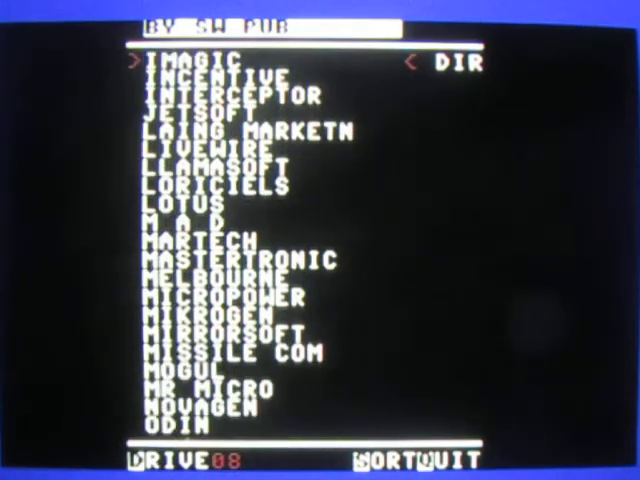
{"action": "key", "text": "Down"}
{"action": "key", "text": "Down"}
{"action": "key", "text": "Down"}
{"action": "key", "text": "Down"}
{"action": "key", "text": "Down"}
{"action": "key", "text": "Down"}
{"action": "key", "text": "Down"}
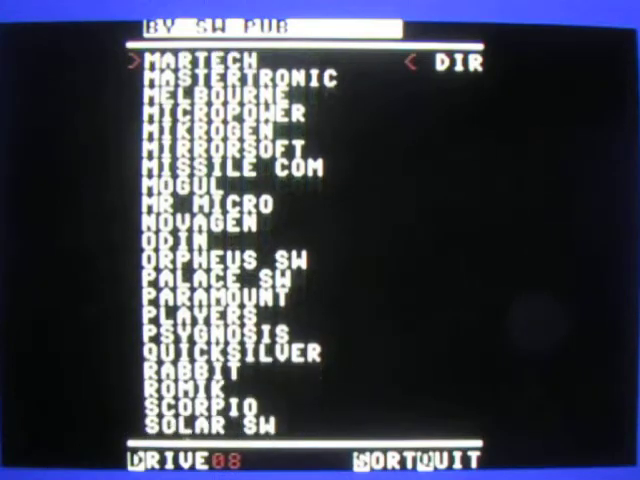
{"action": "key", "text": "Down"}
{"action": "key", "text": "Down"}
{"action": "key", "text": "Down"}
{"action": "key", "text": "Down"}
{"action": "key", "text": "Down"}
{"action": "key", "text": "Down"}
{"action": "key", "text": "Down"}
{"action": "key", "text": "Down"}
{"action": "key", "text": "Down"}
{"action": "key", "text": "Down"}
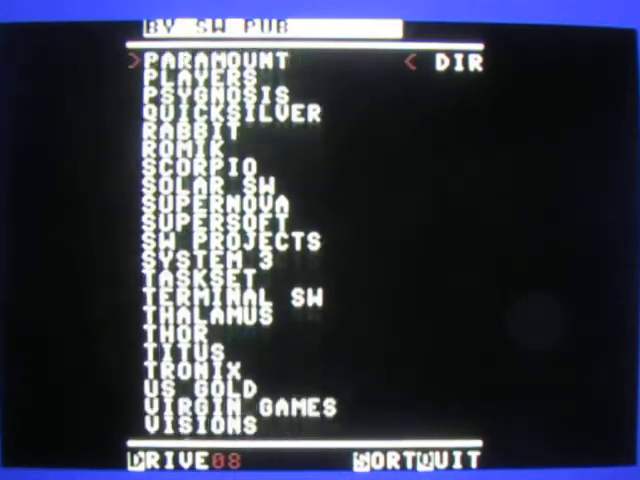
{"action": "key", "text": "Down"}
{"action": "key", "text": "Down"}
{"action": "key", "text": "Down"}
{"action": "key", "text": "Down"}
{"action": "key", "text": "Down"}
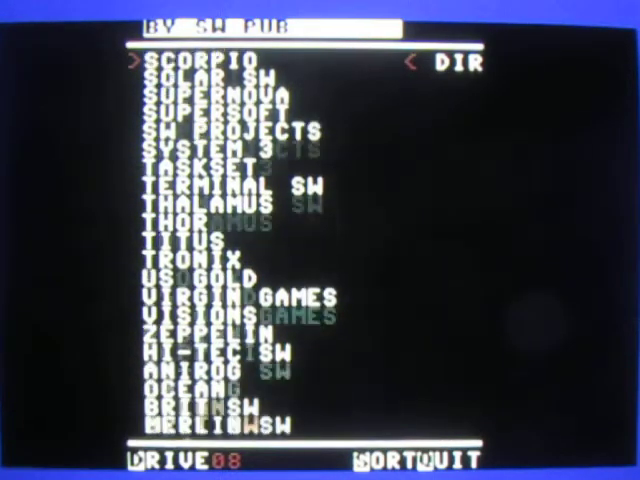
{"action": "key", "text": "Down"}
{"action": "key", "text": "Down"}
{"action": "key", "text": "Down"}
{"action": "key", "text": "Down"}
{"action": "key", "text": "Down"}
{"action": "key", "text": "Down"}
{"action": "key", "text": "Down"}
{"action": "key", "text": "Down"}
{"action": "key", "text": "Down"}
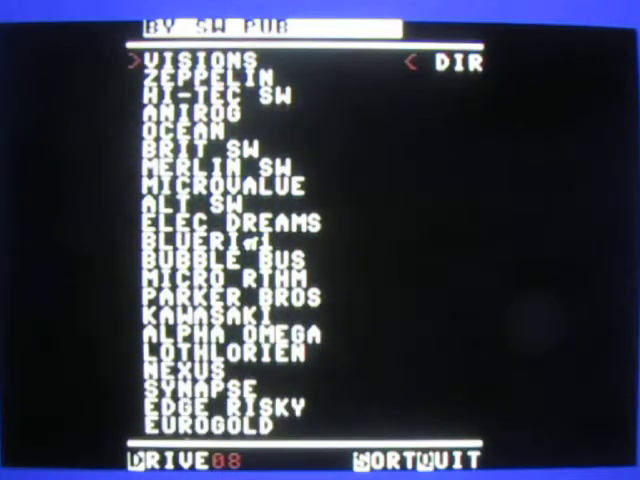
{"action": "key", "text": "Down"}
{"action": "key", "text": "Down"}
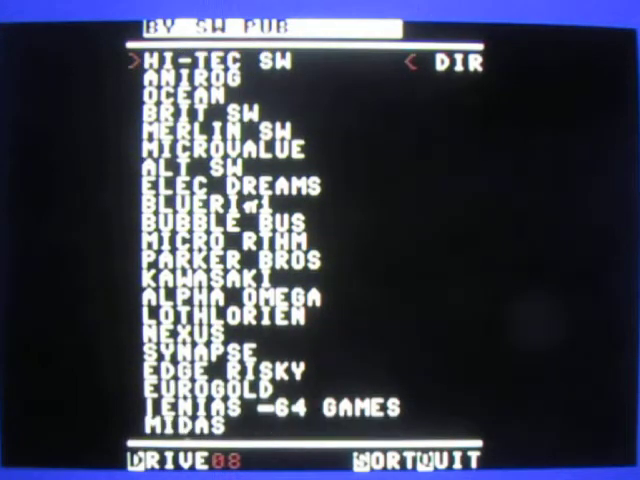
{"action": "key", "text": "Return"}
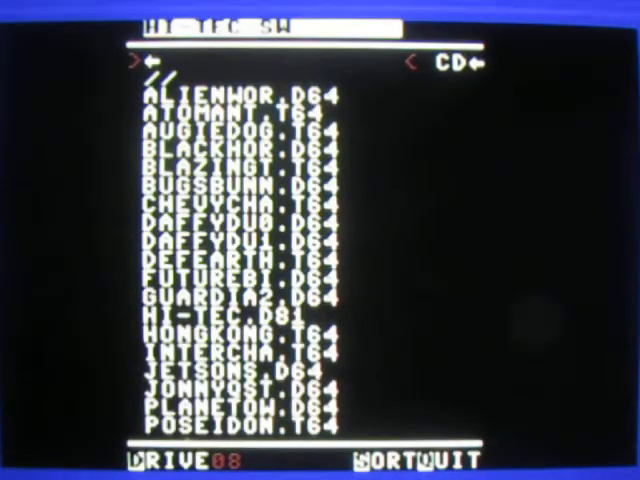
- Scroll the HI-TEC SW game list and open HI-TEC.D81
{"action": "key", "text": "Down"}
{"action": "key", "text": "Down"}
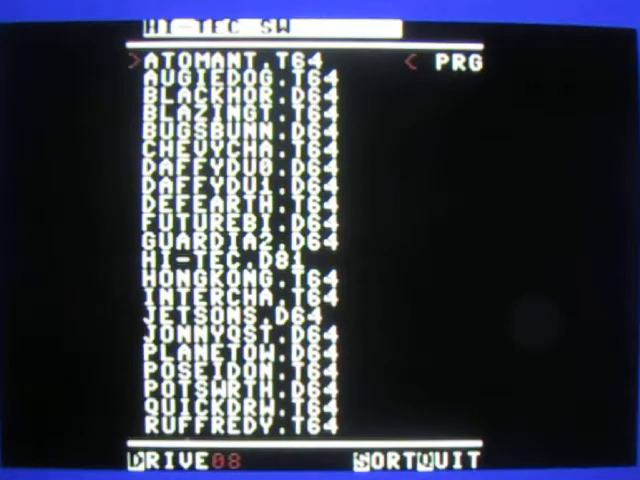
{"action": "key", "text": "Down"}
{"action": "key", "text": "Down"}
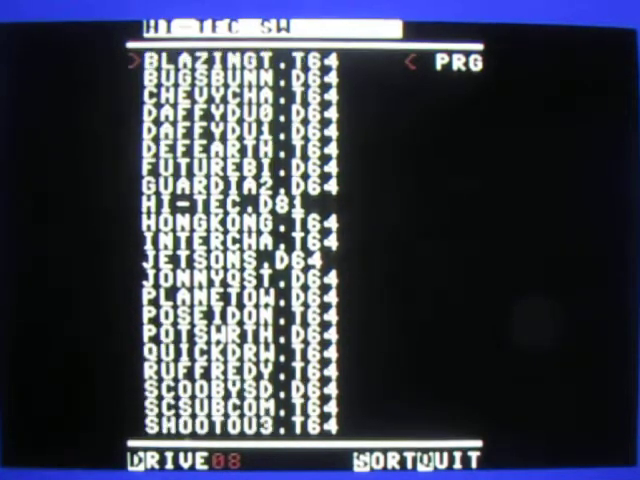
{"action": "key", "text": "Down"}
{"action": "key", "text": "Down"}
{"action": "key", "text": "Down"}
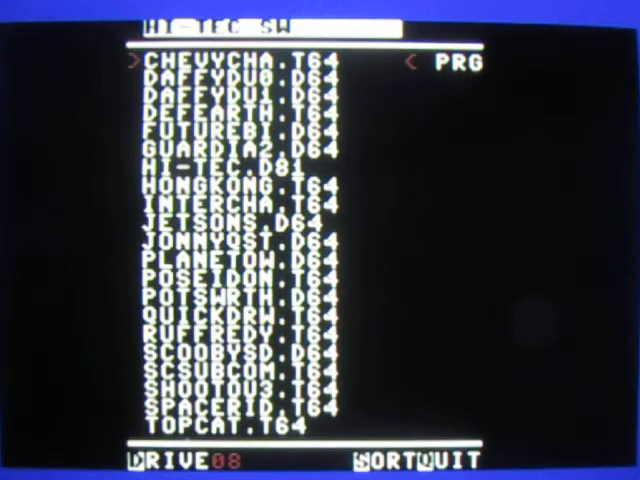
{"action": "key", "text": "Up"}
{"action": "key", "text": "Up"}
{"action": "key", "text": "Up"}
{"action": "key", "text": "Up"}
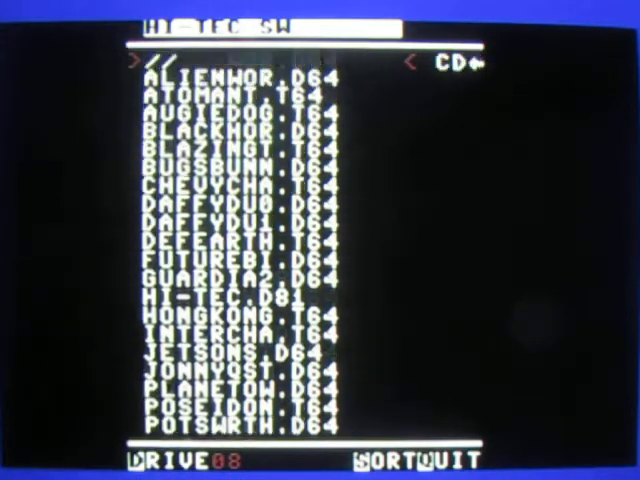
{"action": "key", "text": "Up"}
{"action": "key", "text": "Down"}
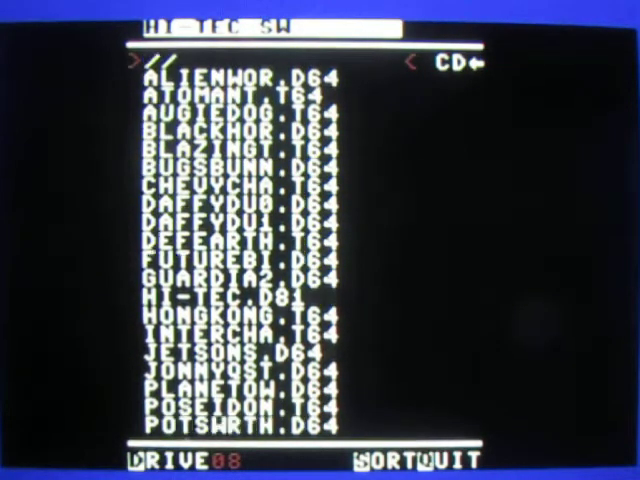
{"action": "key", "text": "Down"}
{"action": "key", "text": "Down"}
{"action": "key", "text": "Down"}
{"action": "key", "text": "Down"}
{"action": "key", "text": "Down"}
{"action": "key", "text": "Down"}
{"action": "key", "text": "Down"}
{"action": "key", "text": "Down"}
{"action": "key", "text": "Down"}
{"action": "key", "text": "Down"}
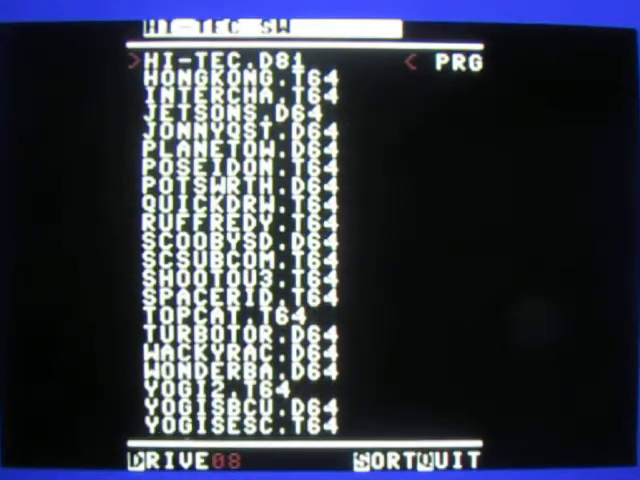
{"action": "key", "text": "Return"}
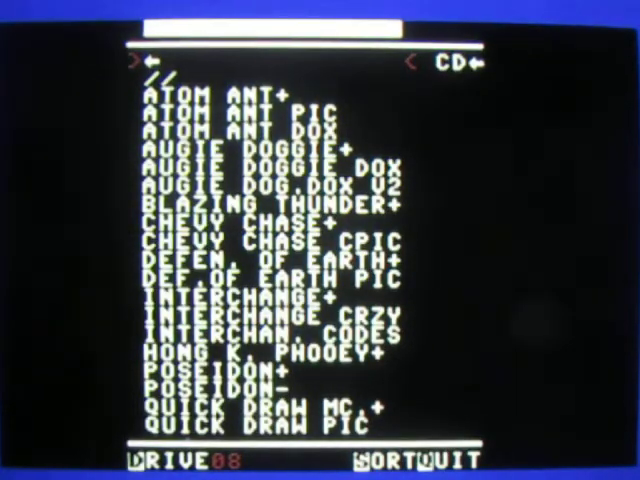
- Step down the Hi-Tec program list past SUB COMMANDER to TOP CAT+
{"action": "key", "text": "Down"}
{"action": "key", "text": "Down"}
{"action": "key", "text": "Down"}
{"action": "key", "text": "Down"}
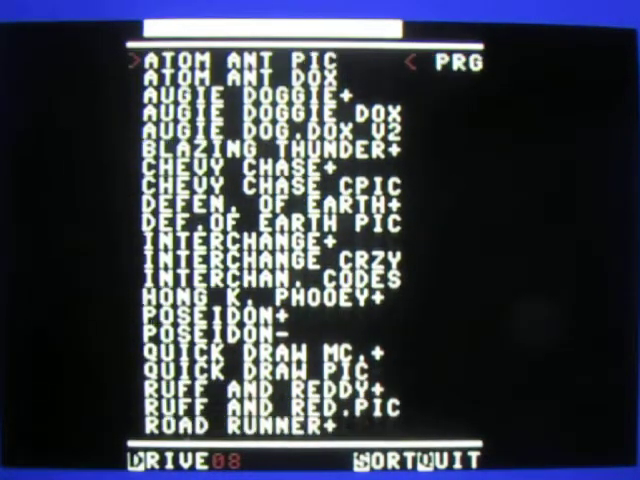
{"action": "key", "text": "Down"}
{"action": "key", "text": "Down"}
{"action": "key", "text": "Down"}
{"action": "key", "text": "Down"}
{"action": "key", "text": "Down"}
{"action": "key", "text": "Down"}
{"action": "key", "text": "Down"}
{"action": "key", "text": "Down"}
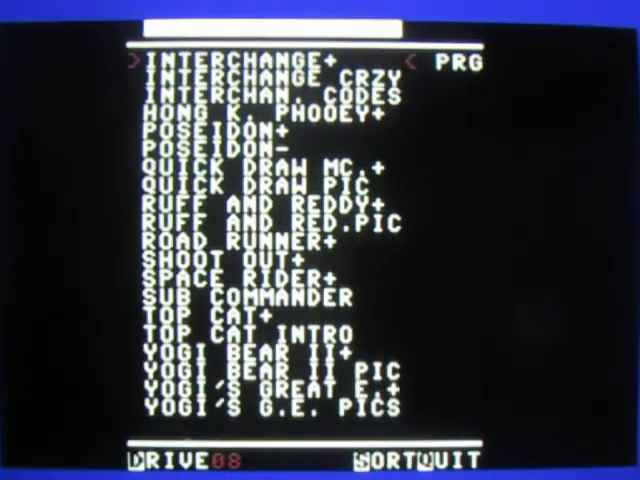
{"action": "key", "text": "Down"}
{"action": "key", "text": "Down"}
{"action": "key", "text": "Down"}
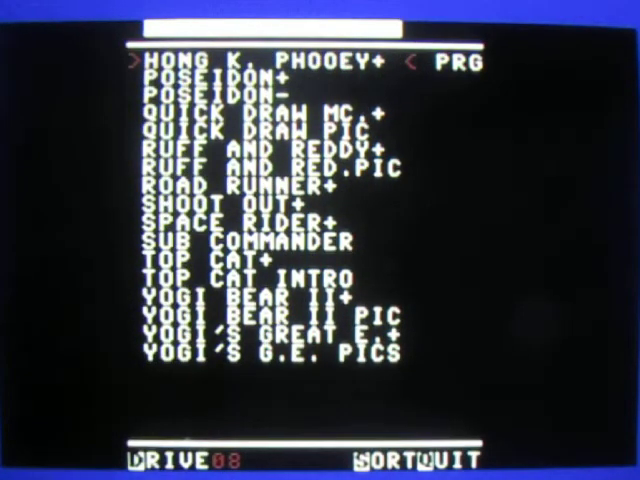
{"action": "key", "text": "Down"}
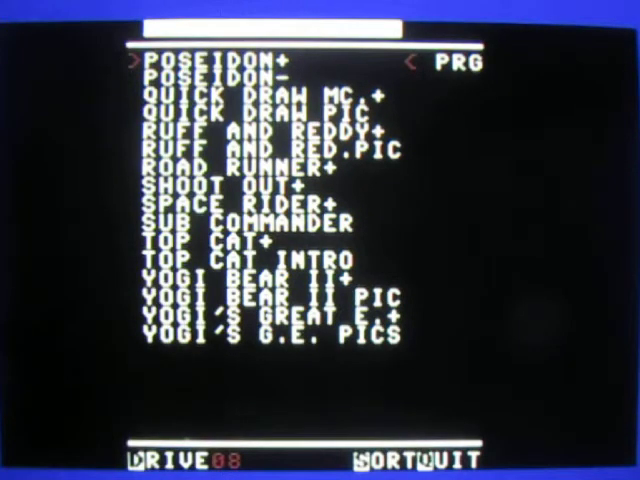
{"action": "key", "text": "Down"}
{"action": "key", "text": "Down"}
{"action": "key", "text": "Down"}
{"action": "key", "text": "Down"}
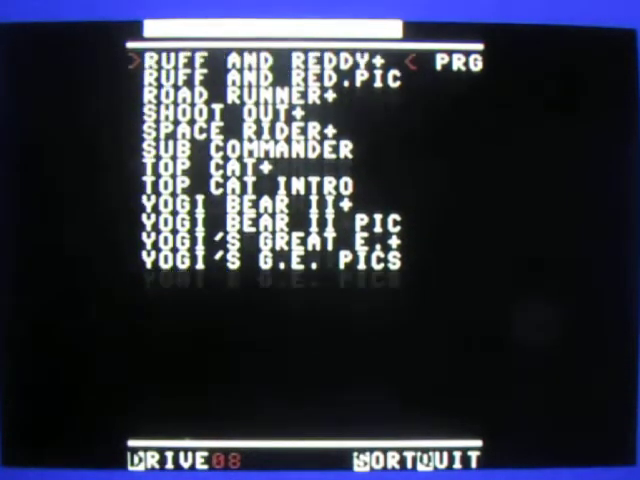
{"action": "key", "text": "Down"}
{"action": "key", "text": "Down"}
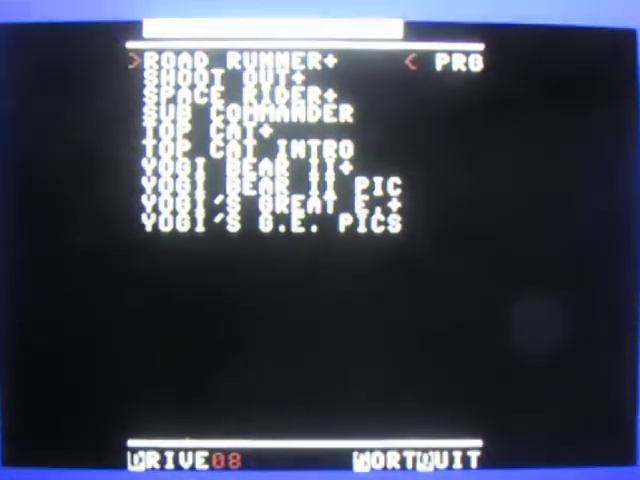
{"action": "key", "text": "Down"}
{"action": "key", "text": "Down"}
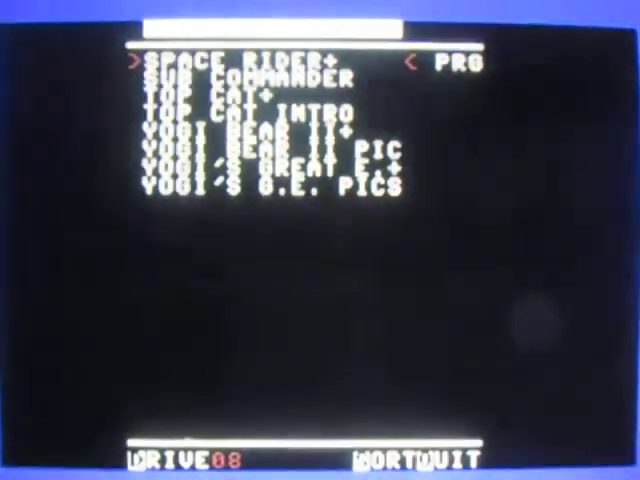
{"action": "key", "text": "Down"}
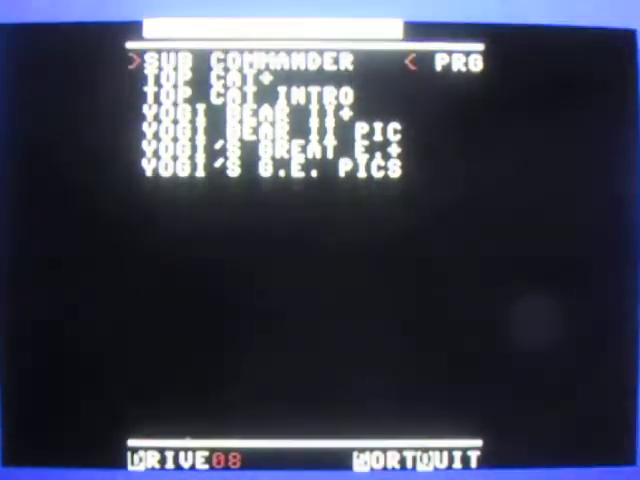
{"action": "key", "text": "Down"}
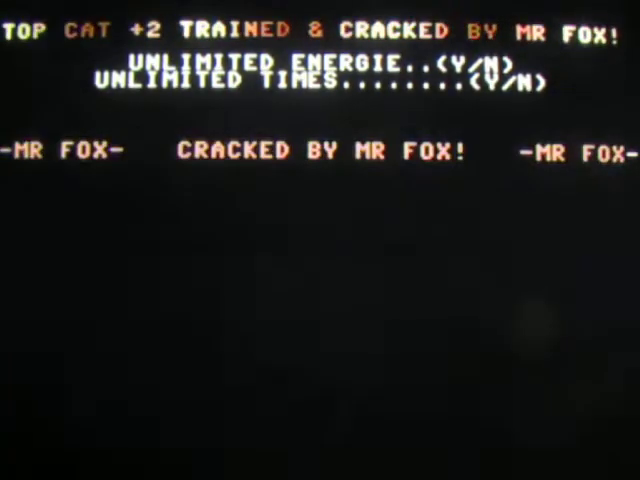
- Start Top Cat from the trainer menu and walk him over the manhole onto the next screen
{"action": "key", "text": "n"}
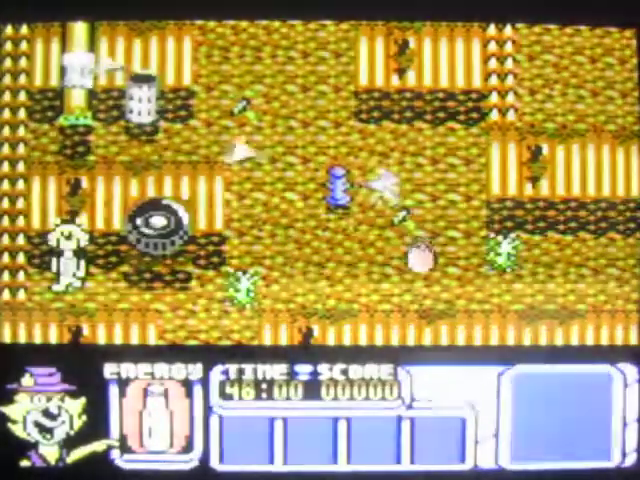
{"action": "key", "text": "Right"}
{"action": "key", "text": "Right"}
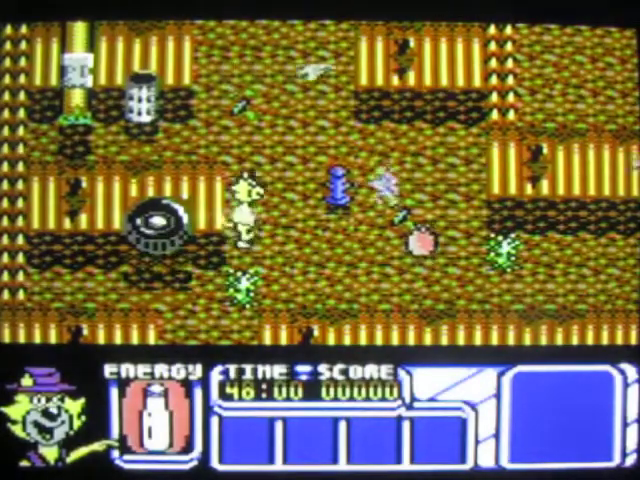
{"action": "key", "text": "Left"}
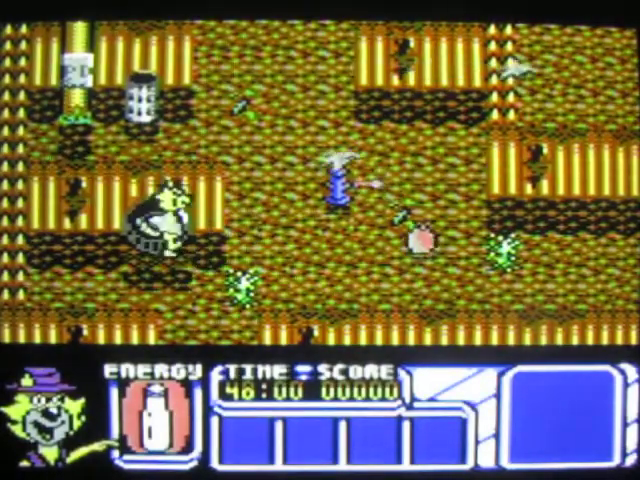
{"action": "key", "text": "Right"}
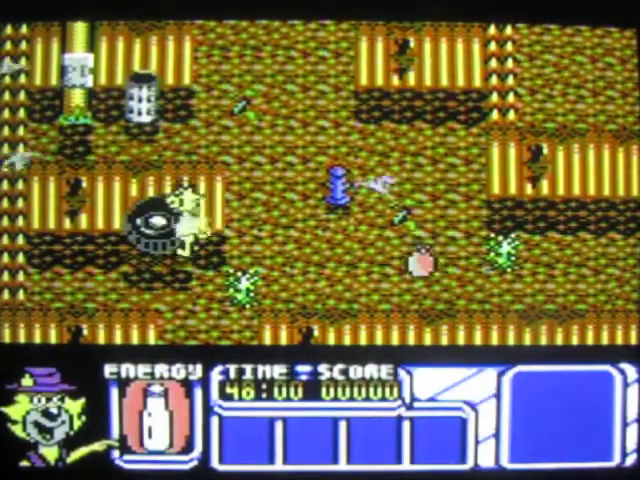
{"action": "key", "text": "Up"}
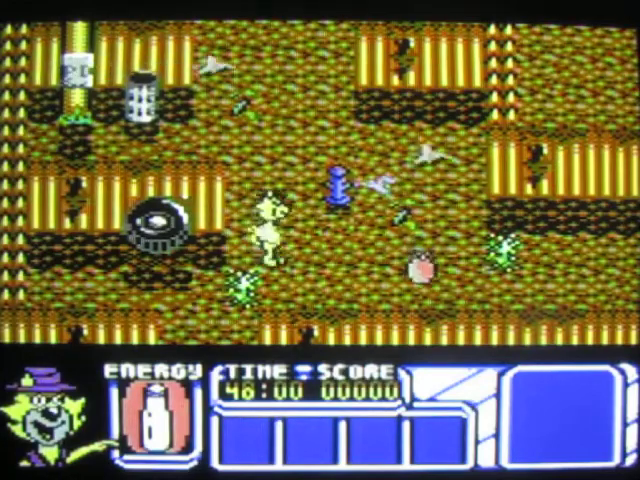
{"action": "key", "text": "Up"}
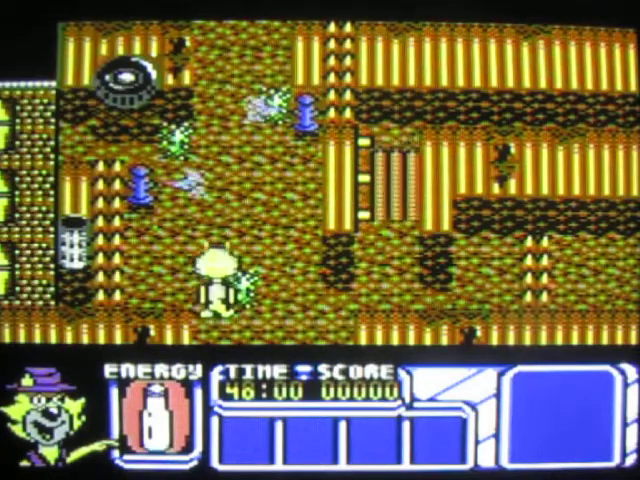
- Steer Top Cat left and right, then up and slightly left, on the new screen
{"action": "key", "text": "Left"}
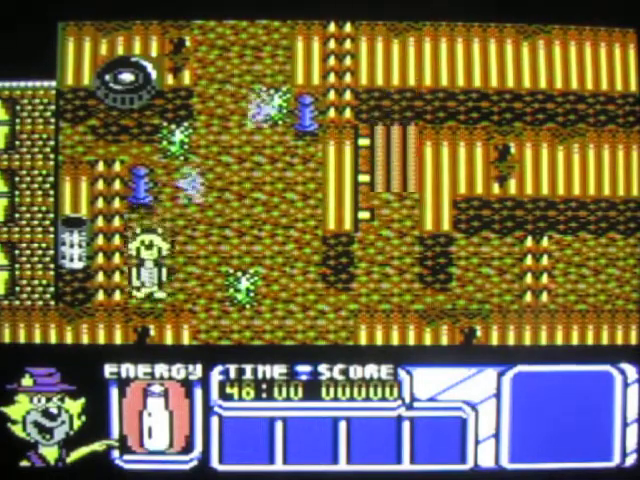
{"action": "key", "text": "Right"}
{"action": "key", "text": "Right"}
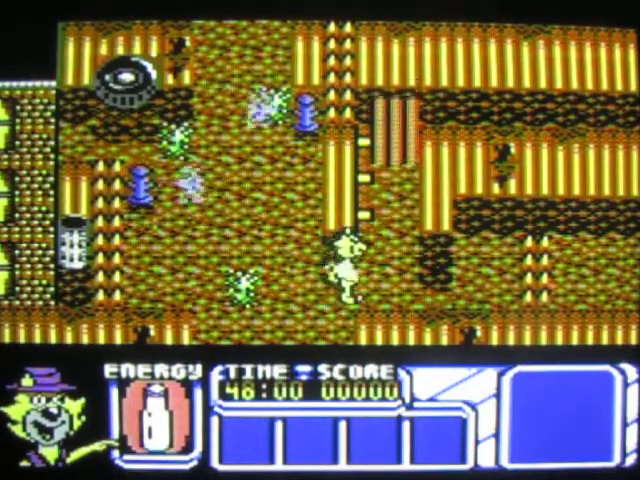
{"action": "key", "text": "Right"}
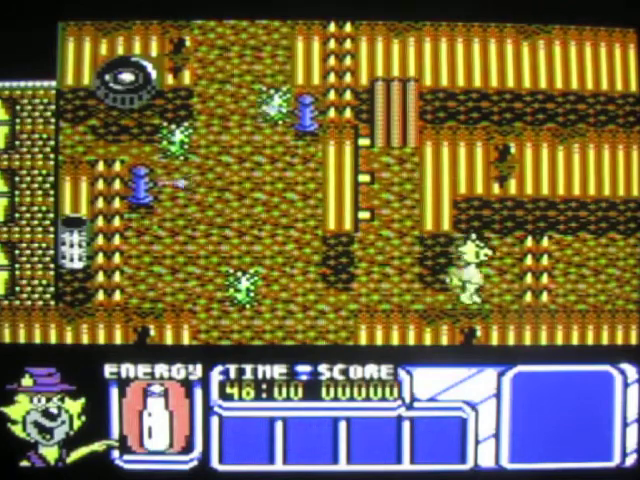
{"action": "key", "text": "Left"}
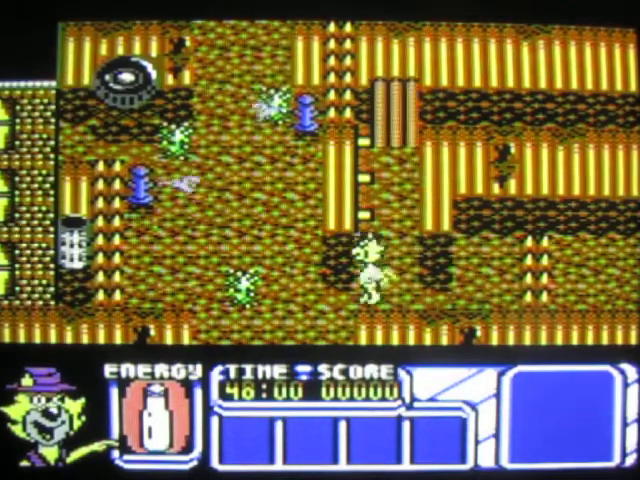
{"action": "key", "text": "Left"}
{"action": "key", "text": "Up"}
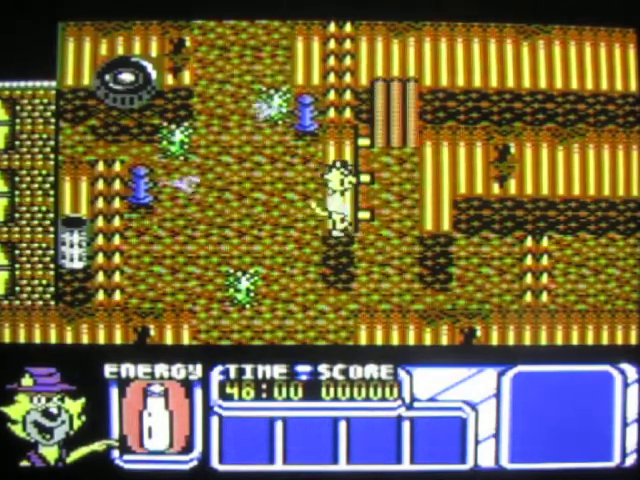
{"action": "key", "text": "Left"}
{"action": "key", "text": "Left"}
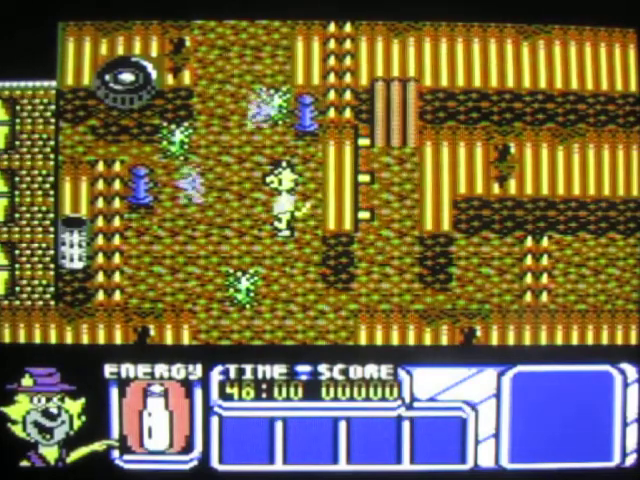
- Get Top Cat past the log pile, across the room, and back left into the adjacent room
{"action": "key", "text": "space"}
{"action": "key", "text": "Right"}
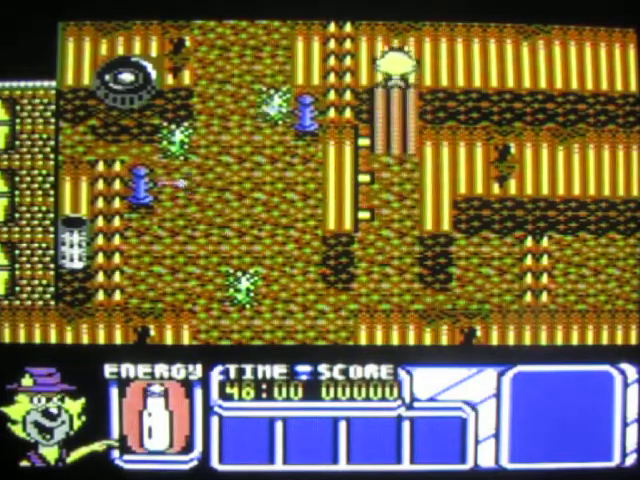
{"action": "key", "text": "Right"}
{"action": "key", "text": "Right"}
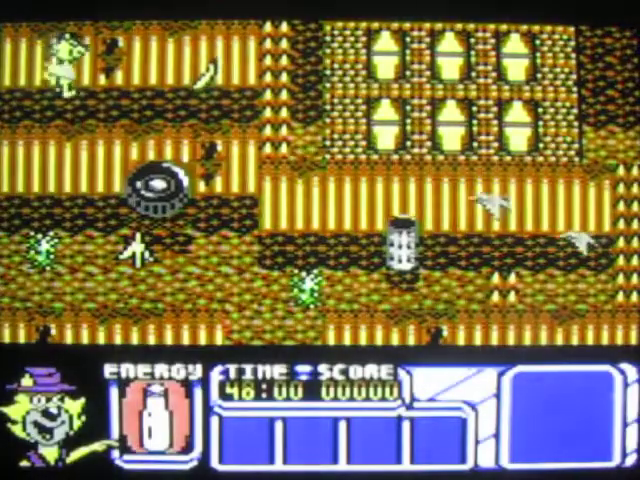
{"action": "key", "text": "Right"}
{"action": "key", "text": "Right"}
{"action": "key", "text": "Right"}
{"action": "key", "text": "Right"}
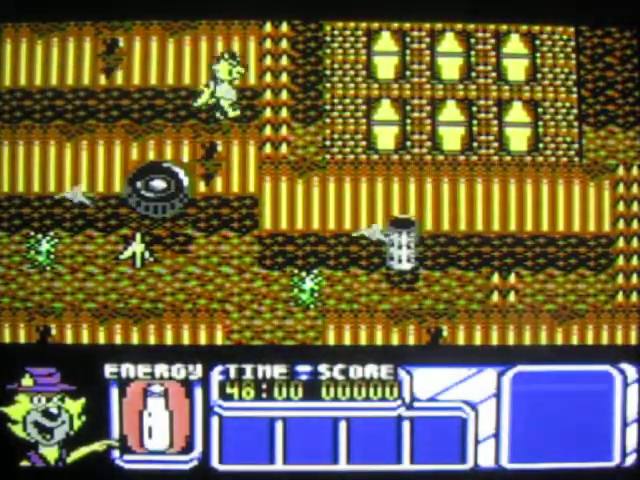
{"action": "key", "text": "Right"}
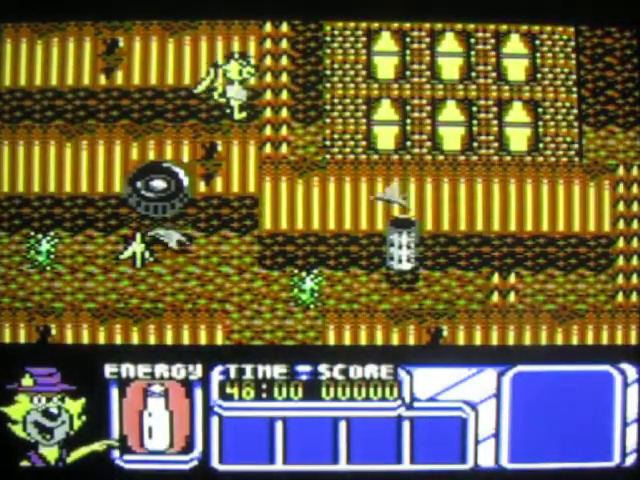
{"action": "key", "text": "Left"}
{"action": "key", "text": "Left"}
{"action": "key", "text": "Left"}
{"action": "key", "text": "Left"}
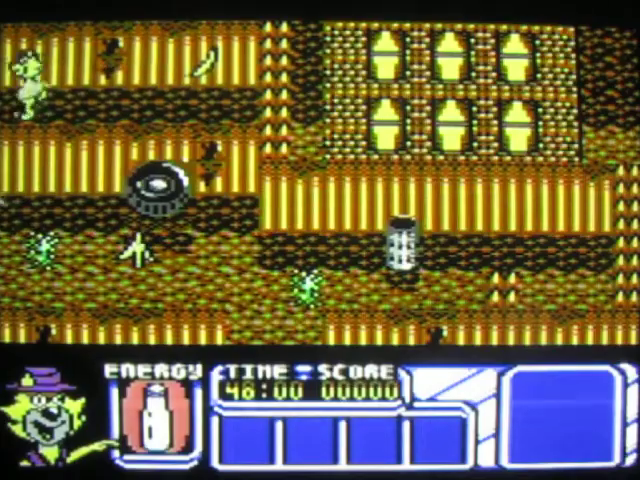
{"action": "key", "text": "Left"}
{"action": "key", "text": "Left"}
{"action": "key", "text": "Left"}
{"action": "key", "text": "Left"}
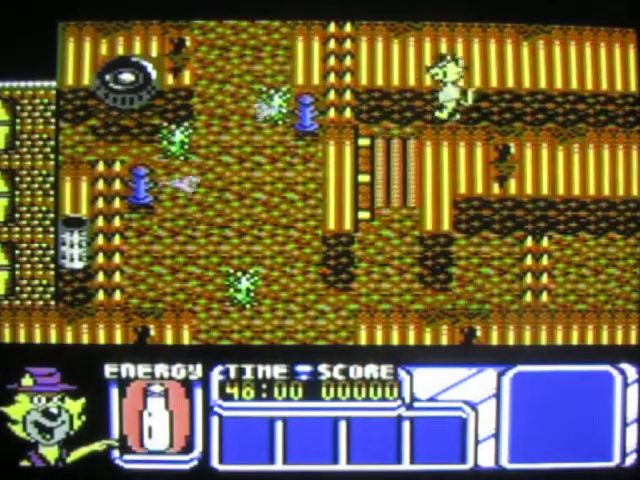
{"action": "key", "text": "Left"}
{"action": "key", "text": "Left"}
- Climb Top Cat down the ladder, then up past the blue post and out the top
{"action": "key", "text": "Down"}
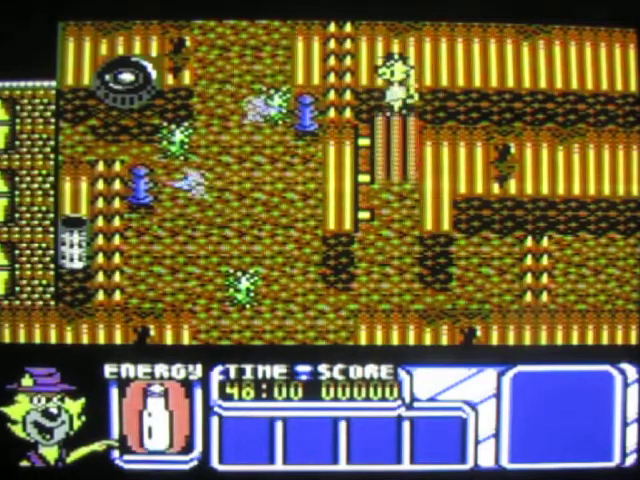
{"action": "key", "text": "Down"}
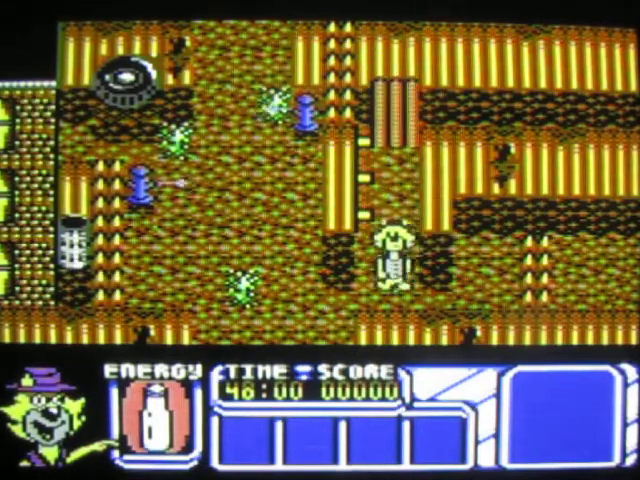
{"action": "key", "text": "Left"}
{"action": "key", "text": "Left"}
{"action": "key", "text": "Up"}
{"action": "key", "text": "Left"}
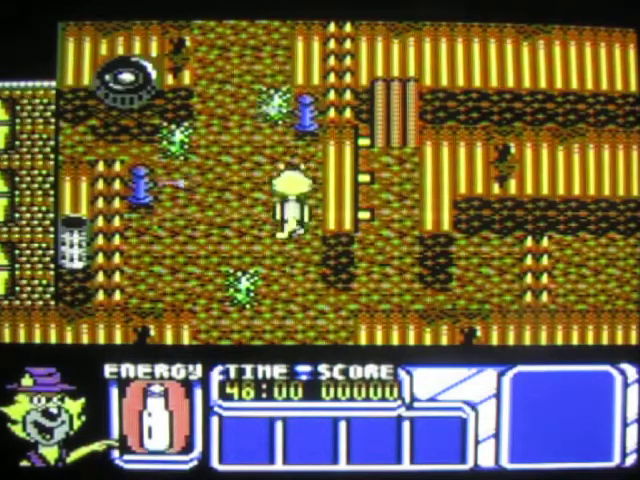
{"action": "key", "text": "Up"}
{"action": "key", "text": "Up"}
{"action": "key", "text": "Up"}
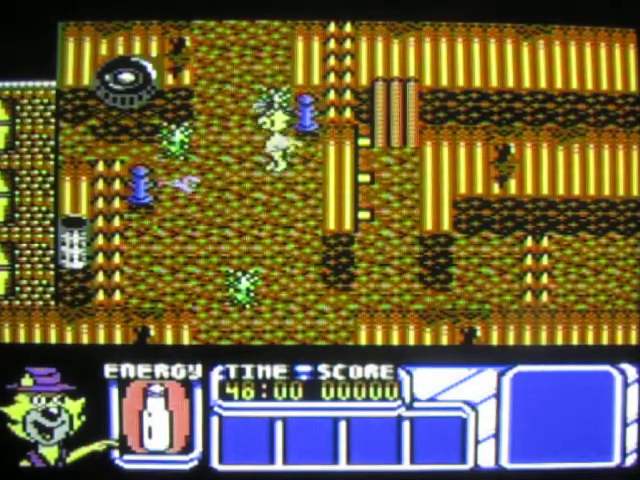
{"action": "key", "text": "Up"}
{"action": "key", "text": "Up"}
{"action": "key", "text": "Left"}
{"action": "key", "text": "Up"}
{"action": "key", "text": "Up"}
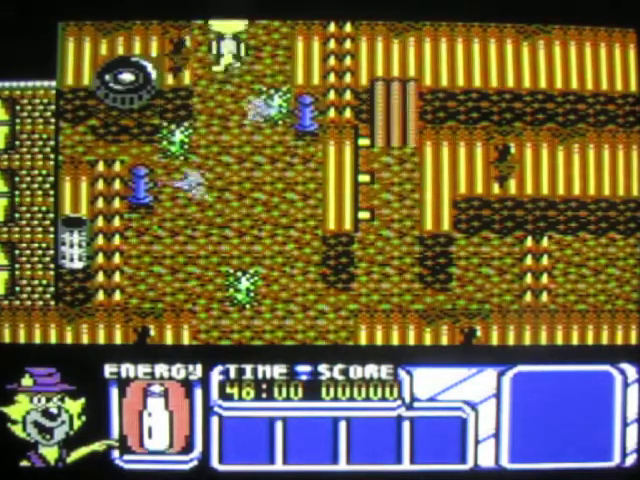
{"action": "key", "text": "Up"}
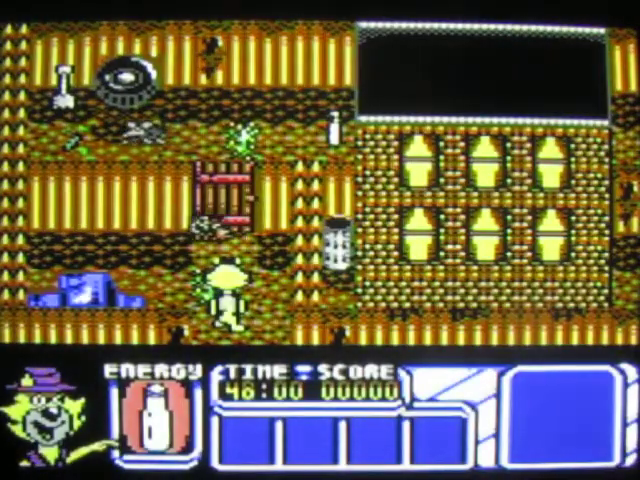
{"action": "key", "text": "Up"}
{"action": "key", "text": "Up"}
- Walk Top Cat to the door and back down, then right and up into the doorway
{"action": "key", "text": "Right"}
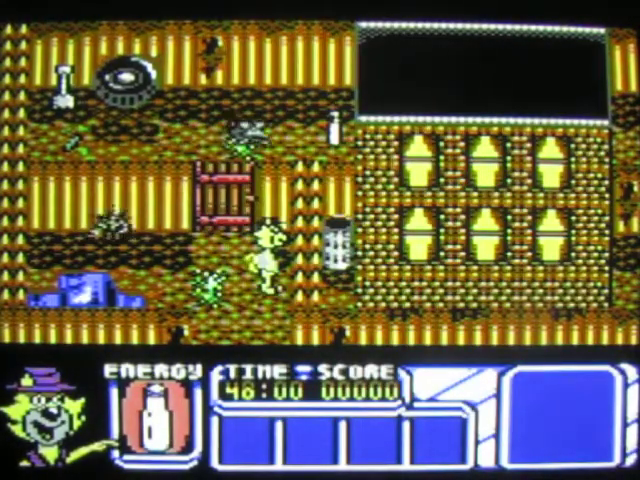
{"action": "key", "text": "Down"}
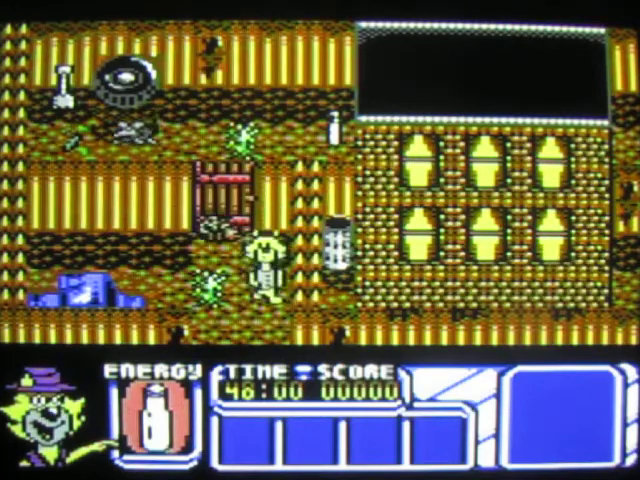
{"action": "key", "text": "Left"}
{"action": "key", "text": "Up"}
{"action": "key", "text": "Up"}
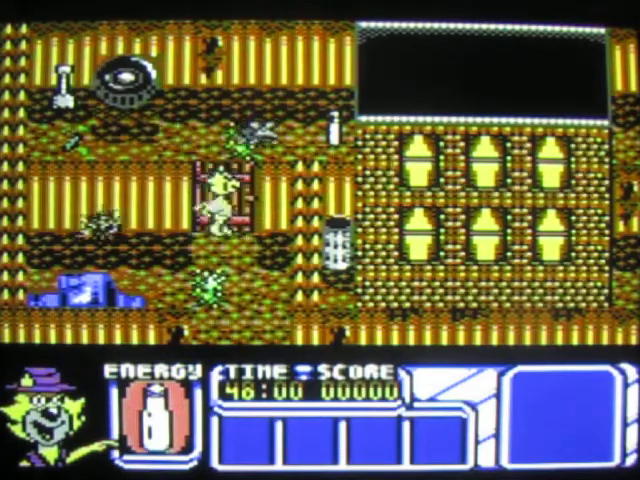
{"action": "key", "text": "Down"}
{"action": "key", "text": "Down"}
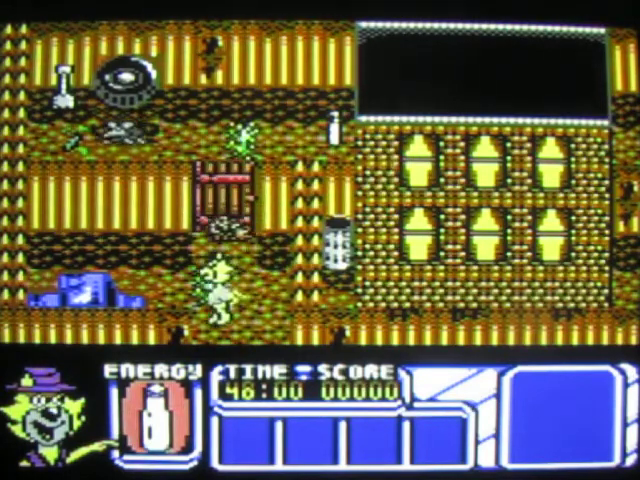
{"action": "key", "text": "Left"}
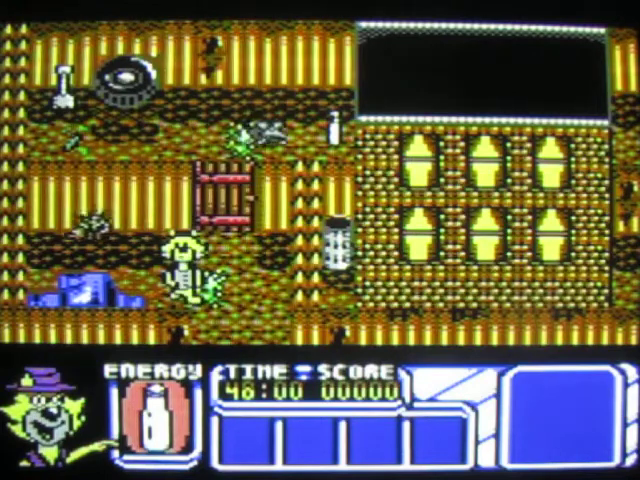
{"action": "key", "text": "Right"}
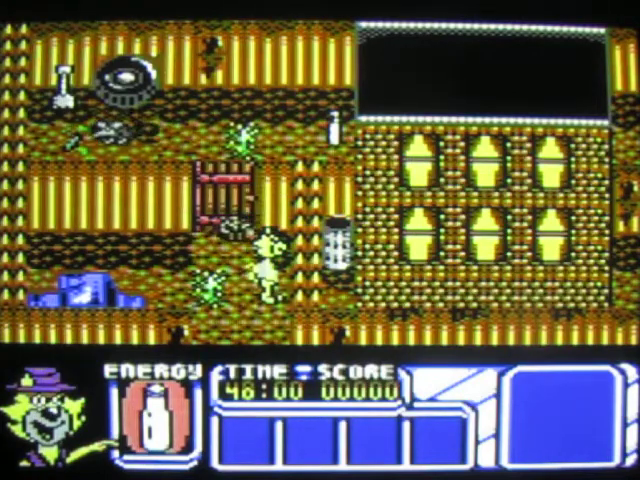
{"action": "key", "text": "Right"}
{"action": "key", "text": "Up"}
{"action": "key", "text": "Up"}
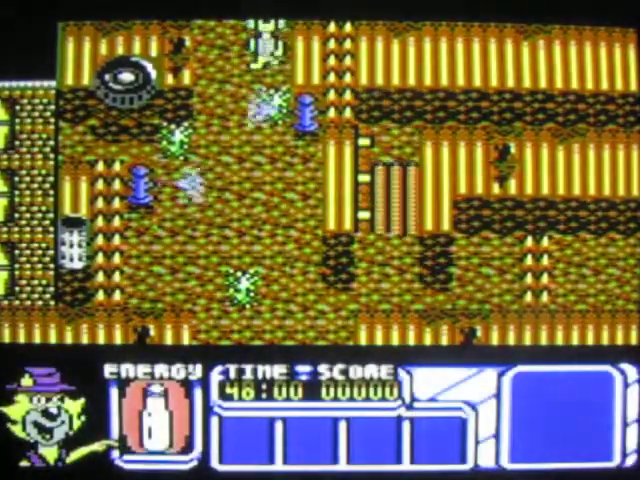
- Walk Top Cat left along the top, then down-right out through the bottom of the room
{"action": "key", "text": "Left"}
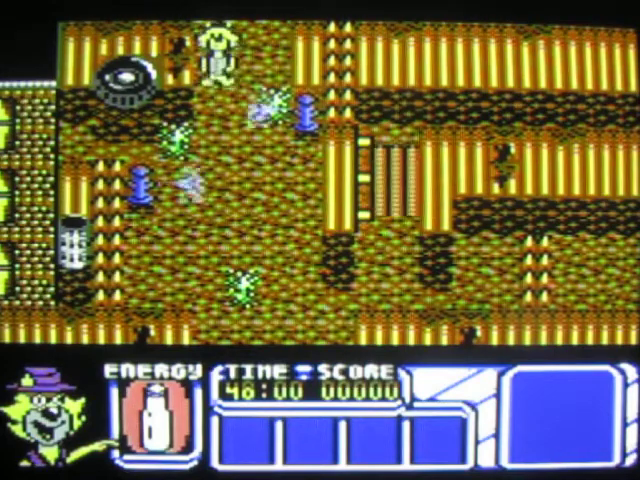
{"action": "key", "text": "Down"}
{"action": "key", "text": "Down"}
{"action": "key", "text": "Down"}
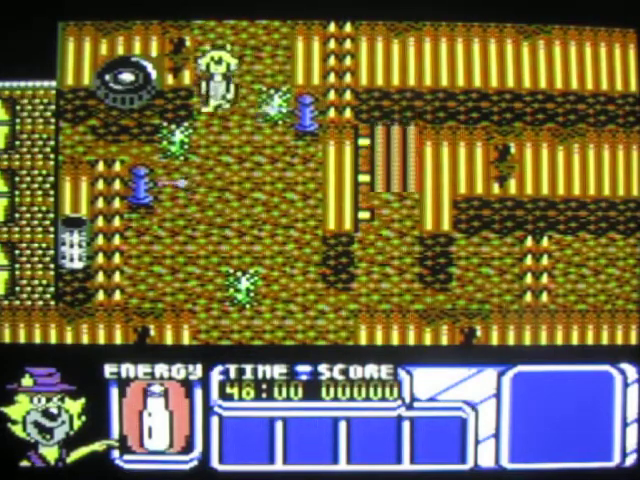
{"action": "key", "text": "Right"}
{"action": "key", "text": "Right"}
{"action": "key", "text": "Down"}
{"action": "key", "text": "Down"}
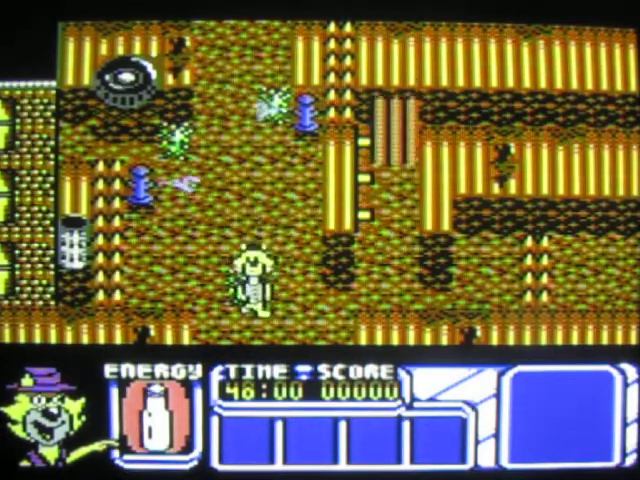
- Walk Top Cat down and right, collect the item for points, and exit right
{"action": "key", "text": "Down"}
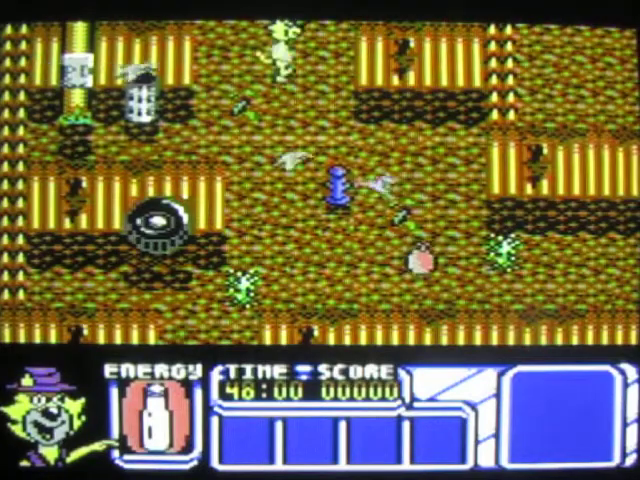
{"action": "key", "text": "Down"}
{"action": "key", "text": "Down"}
{"action": "key", "text": "Down"}
{"action": "key", "text": "Down"}
{"action": "key", "text": "Right"}
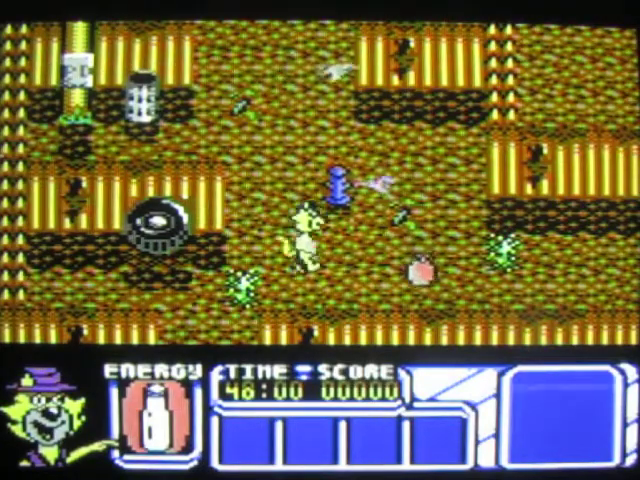
{"action": "key", "text": "Right"}
{"action": "key", "text": "Down"}
{"action": "key", "text": "Right"}
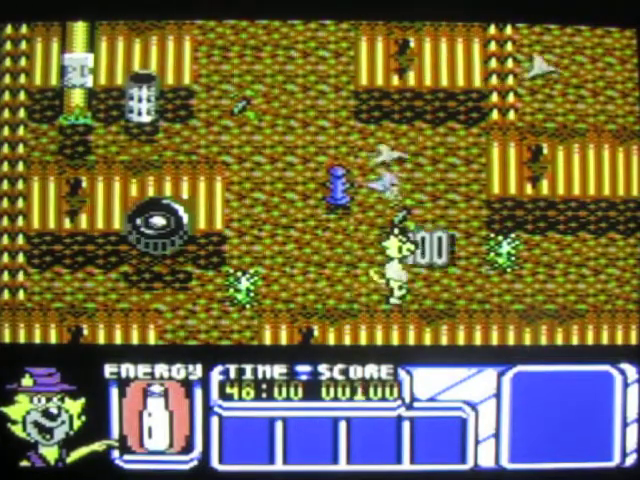
{"action": "key", "text": "Right"}
{"action": "key", "text": "Right"}
{"action": "key", "text": "Right"}
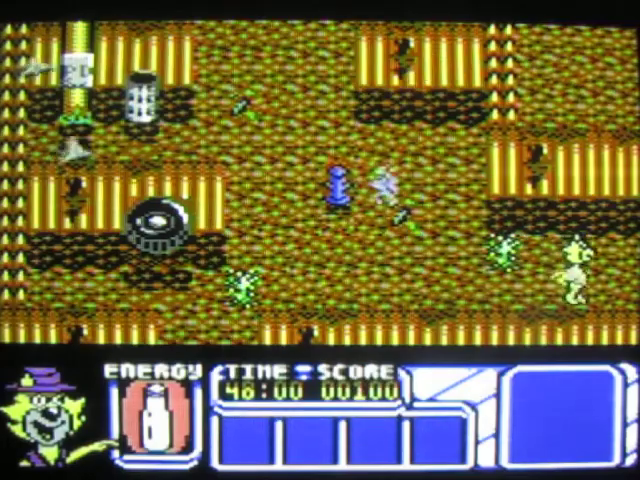
{"action": "key", "text": "Right"}
{"action": "key", "text": "Right"}
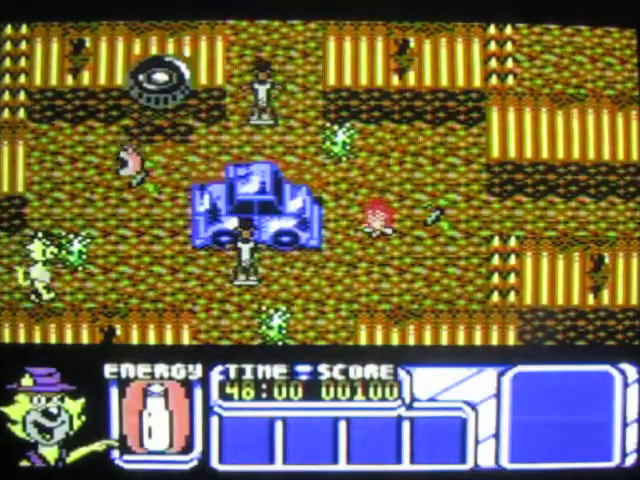
- Walk Top Cat in from the left edge to the tank, moving up away from the officers
{"action": "key", "text": "Right"}
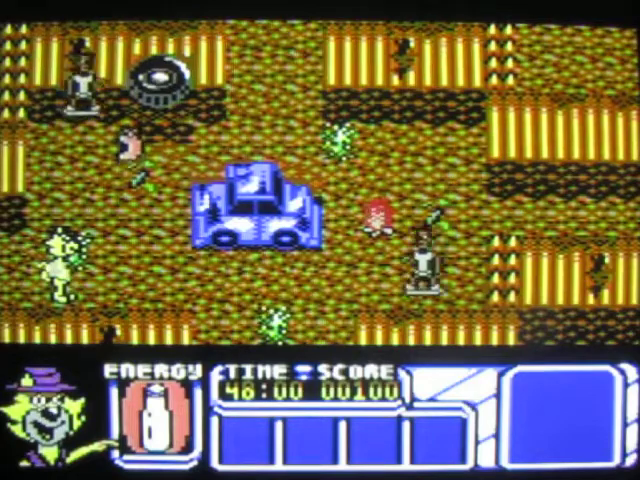
{"action": "key", "text": "Right"}
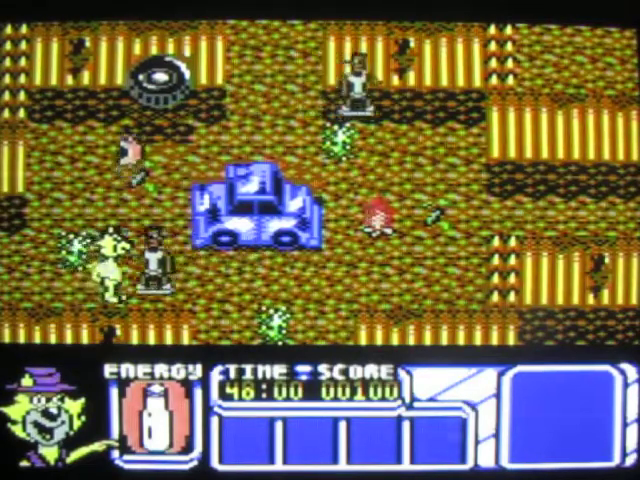
{"action": "key", "text": "Right"}
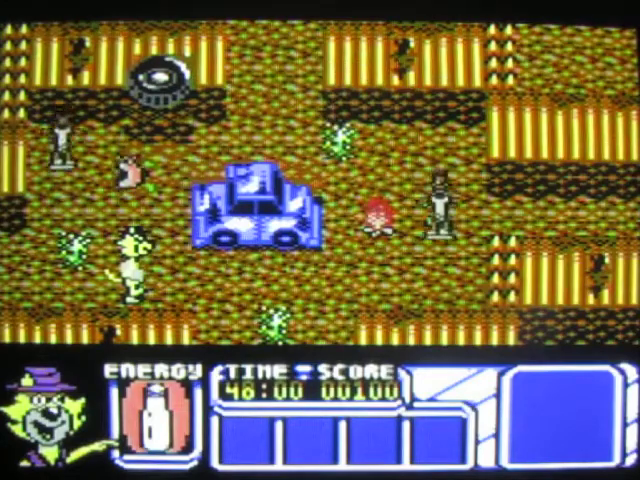
{"action": "key", "text": "Right"}
{"action": "key", "text": "Right"}
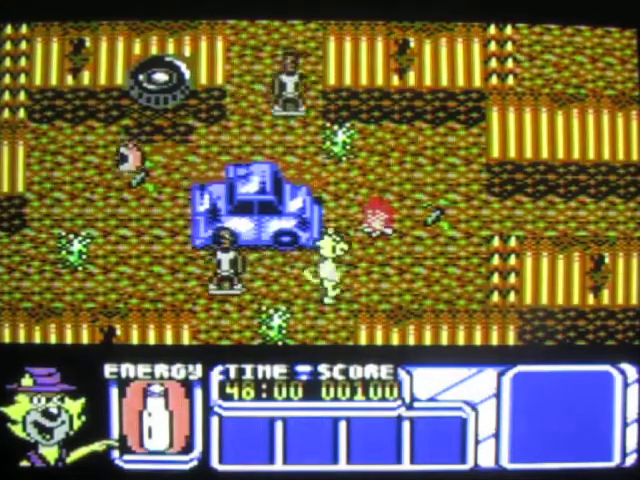
{"action": "key", "text": "Up"}
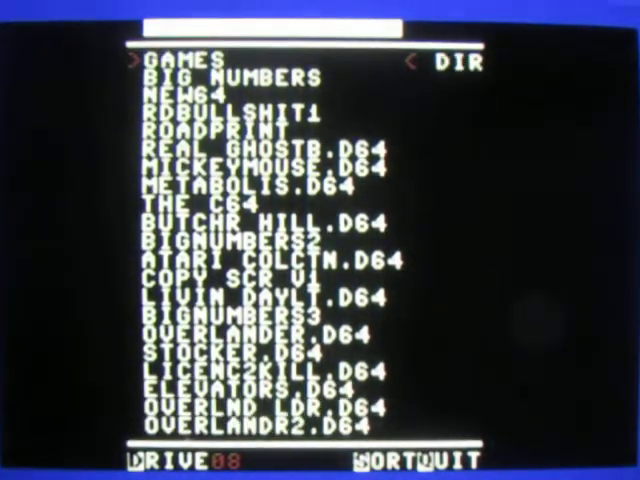
- Enter GAMES, then its BY SW PUB folder, and page down the publisher list
{"action": "key", "text": "Return"}
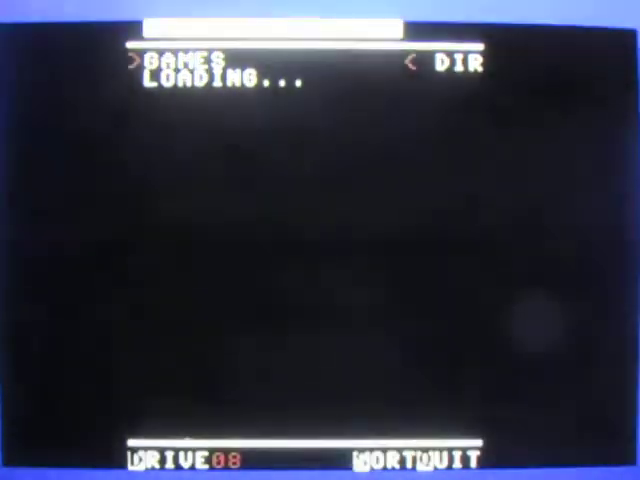
{"action": "key", "text": "Down"}
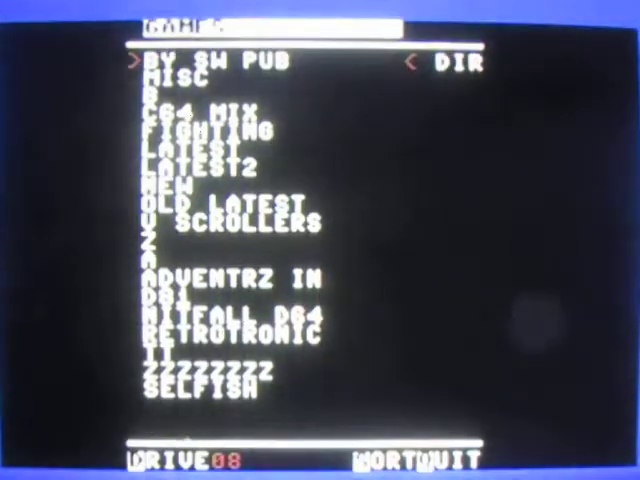
{"action": "key", "text": "Return"}
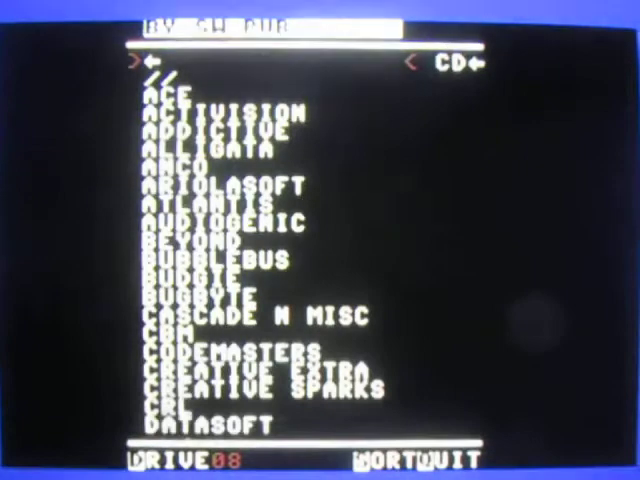
{"action": "key", "text": "Page_Down"}
- Page down the publisher list to HI-TEC SW and open that folder
{"action": "key", "text": "Page_Down"}
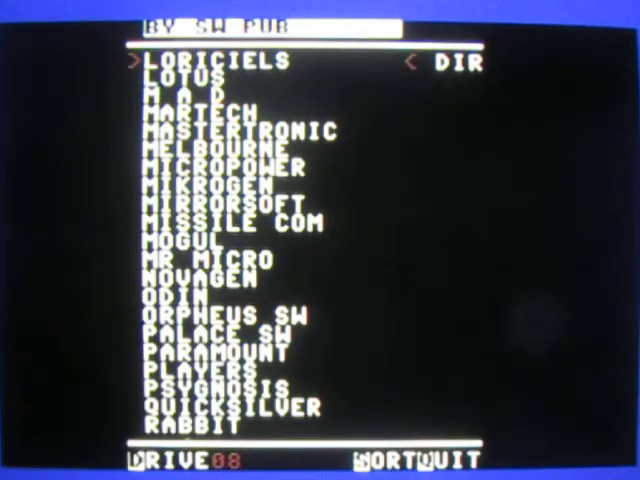
{"action": "key", "text": "Page_Down"}
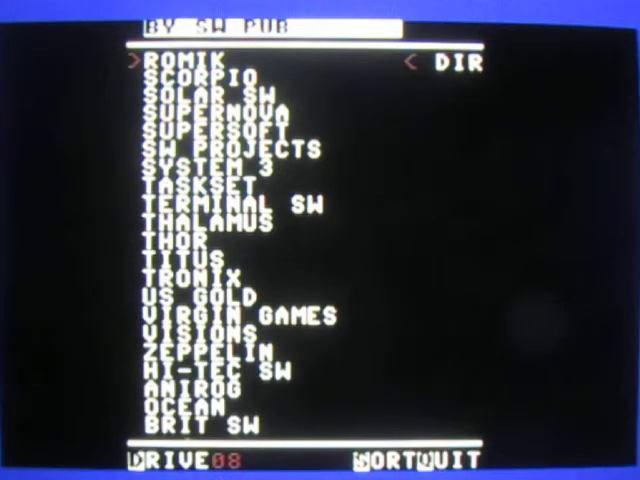
{"action": "key", "text": "Down"}
{"action": "key", "text": "Down"}
{"action": "key", "text": "Down"}
{"action": "key", "text": "Down"}
{"action": "key", "text": "Down"}
{"action": "key", "text": "Down"}
{"action": "key", "text": "Down"}
{"action": "key", "text": "Down"}
{"action": "key", "text": "Down"}
{"action": "key", "text": "Down"}
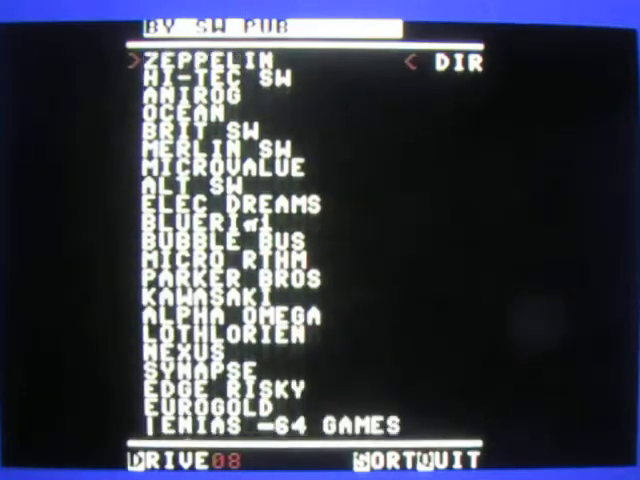
{"action": "key", "text": "Down"}
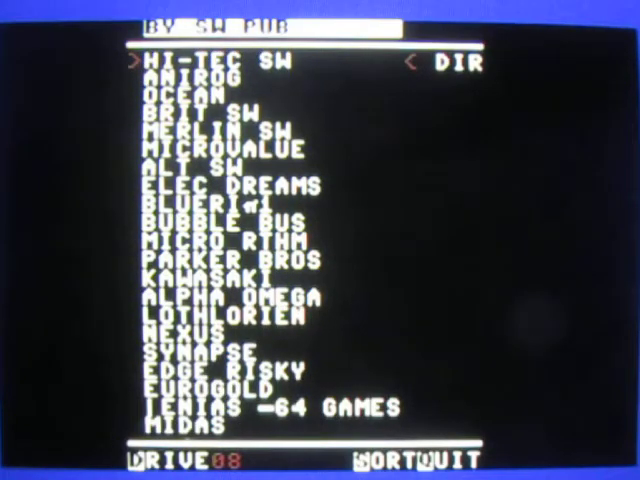
{"action": "key", "text": "Up"}
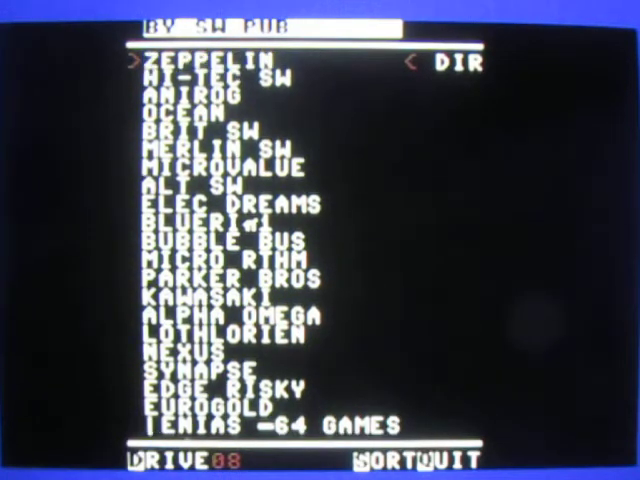
{"action": "key", "text": "Down"}
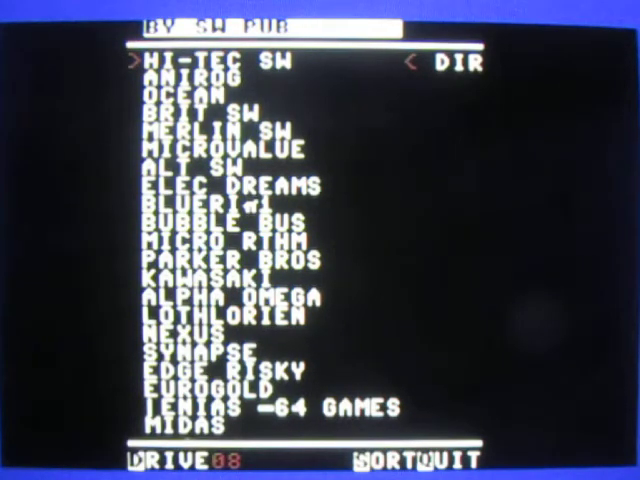
{"action": "key", "text": "Return"}
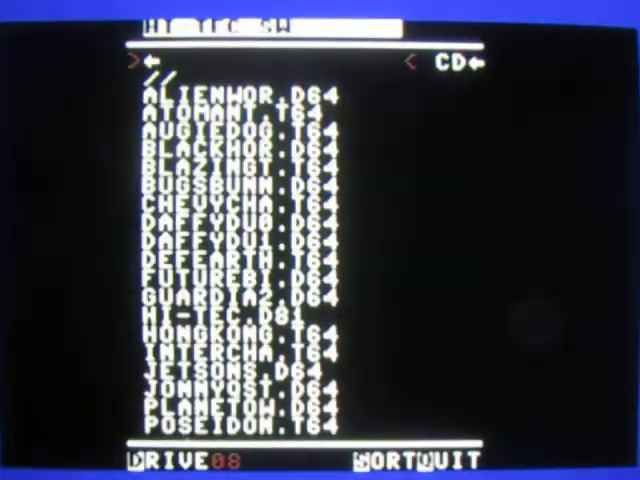
- Open the HI-TEC.D81 disk image and launch POSEIDON+ from its program list
{"action": "key", "text": "Down"}
{"action": "key", "text": "Down"}
{"action": "key", "text": "Down"}
{"action": "key", "text": "Down"}
{"action": "key", "text": "Down"}
{"action": "key", "text": "Down"}
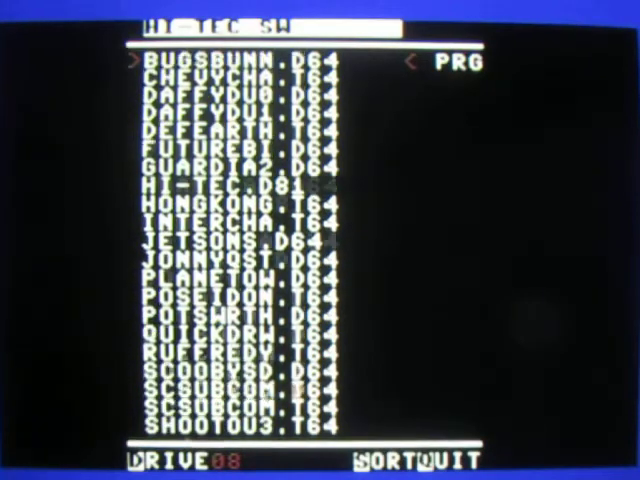
{"action": "key", "text": "Down"}
{"action": "key", "text": "Down"}
{"action": "key", "text": "Down"}
{"action": "key", "text": "Down"}
{"action": "key", "text": "Down"}
{"action": "key", "text": "Down"}
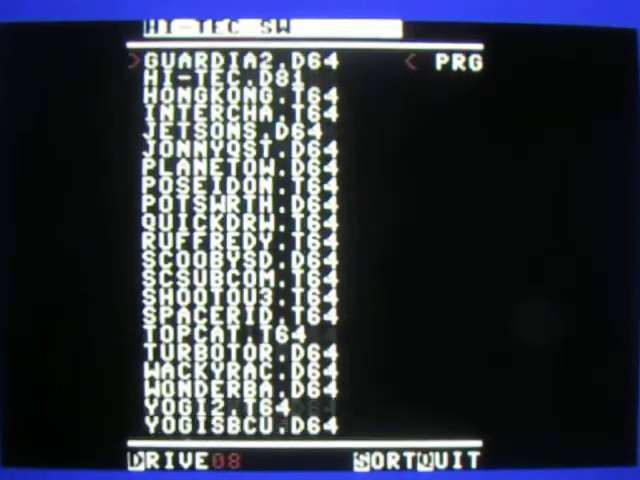
{"action": "key", "text": "Down"}
{"action": "key", "text": "Down"}
{"action": "key", "text": "Up"}
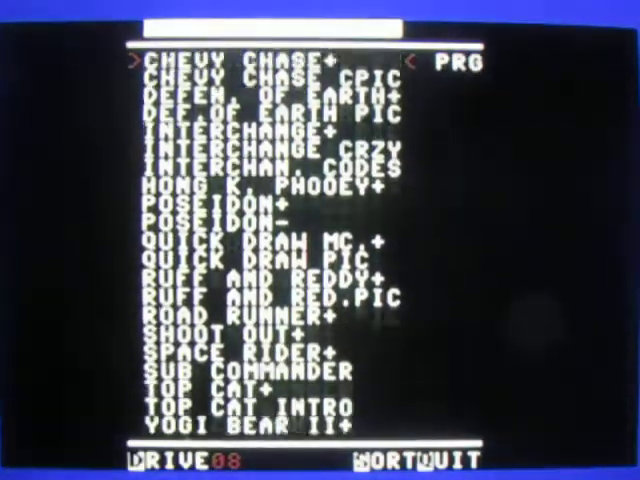
{"action": "key", "text": "Down"}
{"action": "key", "text": "Down"}
{"action": "key", "text": "Down"}
{"action": "key", "text": "Down"}
{"action": "key", "text": "Down"}
{"action": "key", "text": "Down"}
{"action": "key", "text": "Down"}
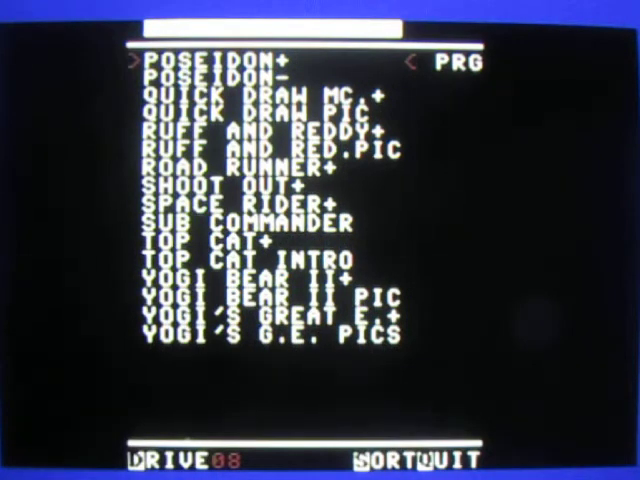
{"action": "key", "text": "Down"}
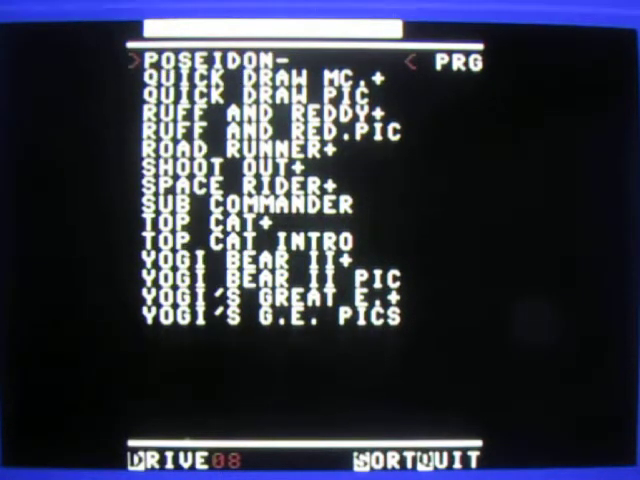
{"action": "key", "text": "Down"}
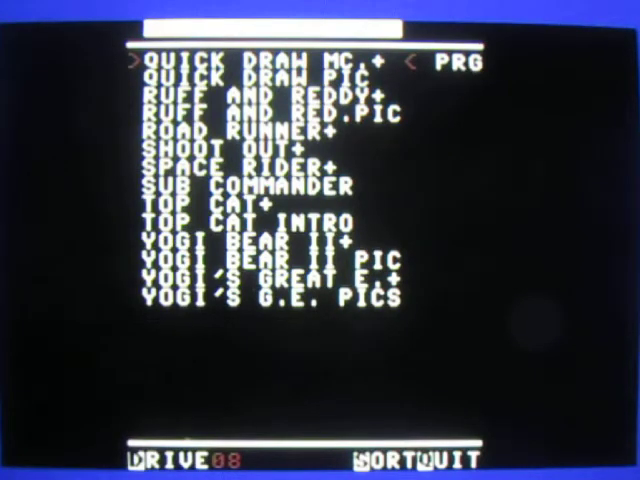
{"action": "key", "text": "Up"}
{"action": "key", "text": "Up"}
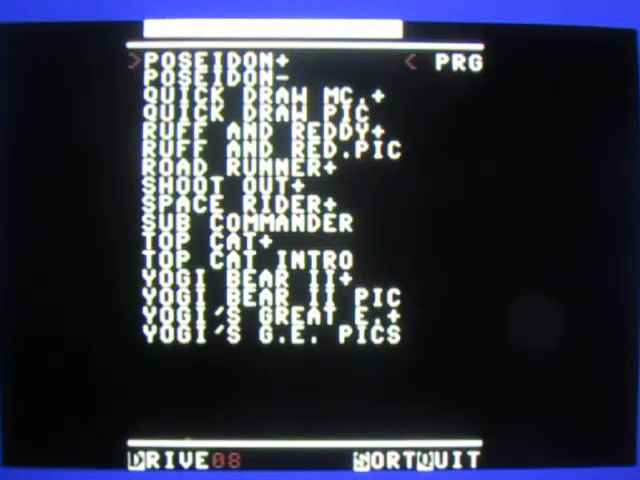
{"action": "key", "text": "Return"}
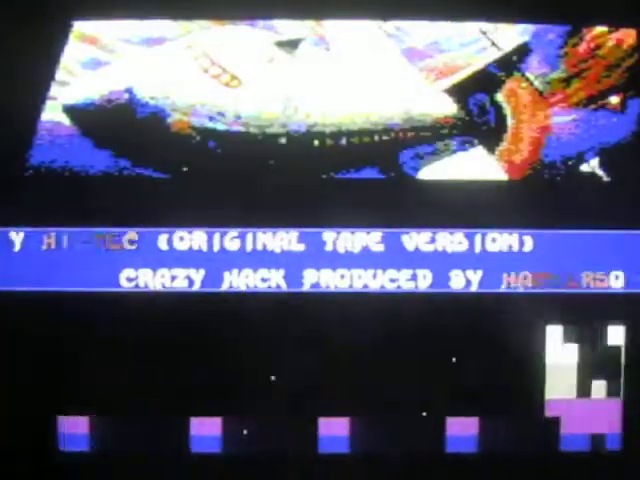
- Skip the Poseidon crack intro and page through the trainer screens to the in-game keys page
{"action": "key", "text": "space"}
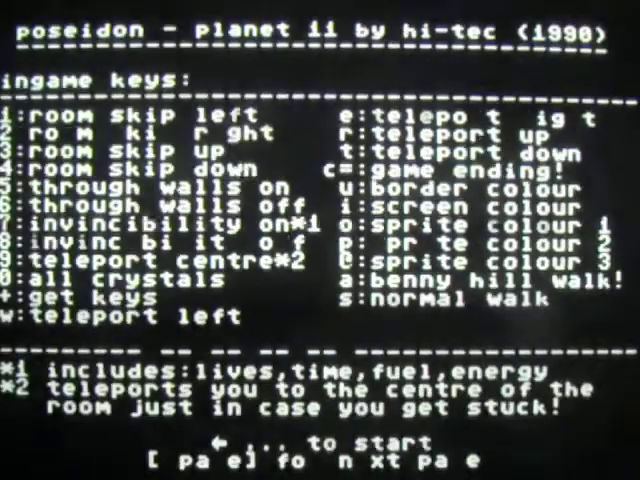
{"action": "key", "text": "space"}
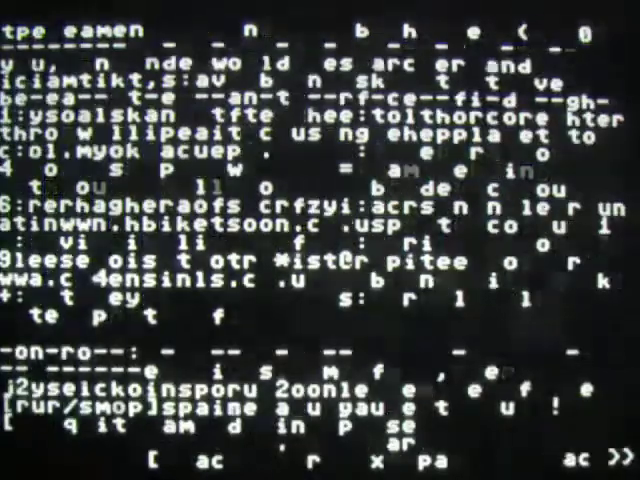
{"action": "key", "text": "space"}
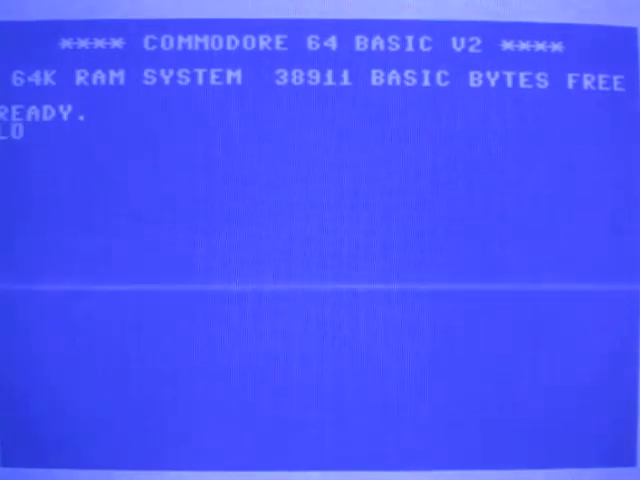
{"action": "type", "text": "AD\"*\",8,1"}
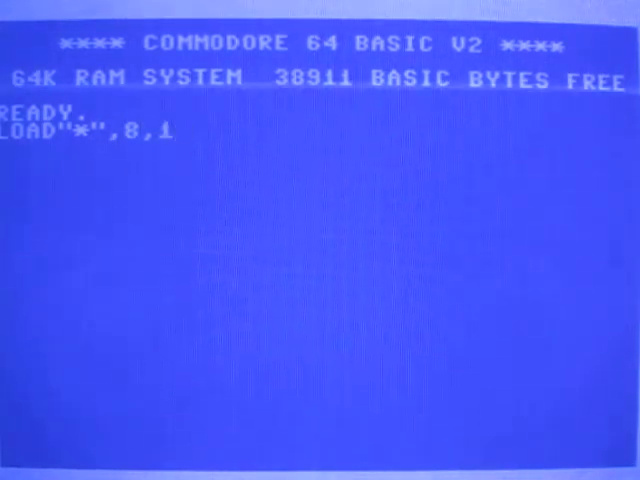
- Run LOAD"*",8,1 to bring up CBM FileBrowser's SD card listing
{"action": "key", "text": "Return"}
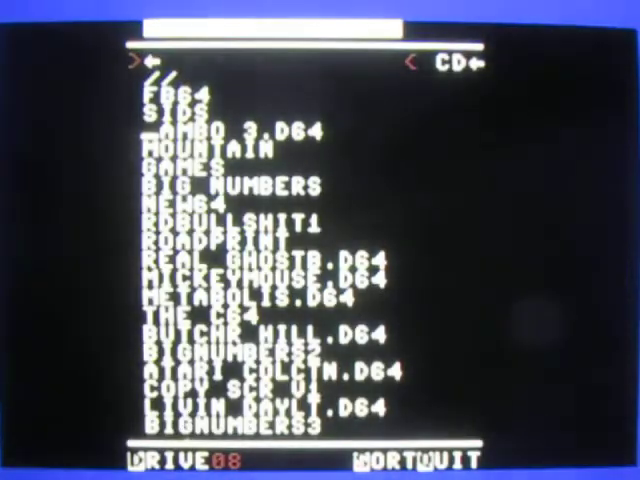
- Enter the GAMES folder and then its BY SW PUB subfolder
{"action": "key", "text": "Down"}
{"action": "key", "text": "Down"}
{"action": "key", "text": "Down"}
{"action": "key", "text": "Down"}
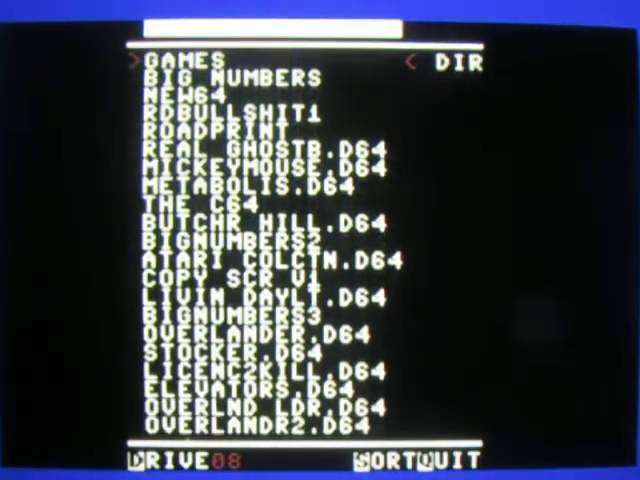
{"action": "key", "text": "Down"}
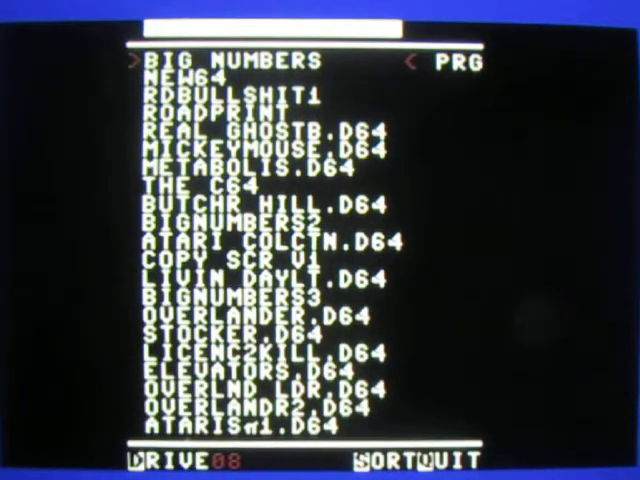
{"action": "key", "text": "Up"}
{"action": "key", "text": "Up"}
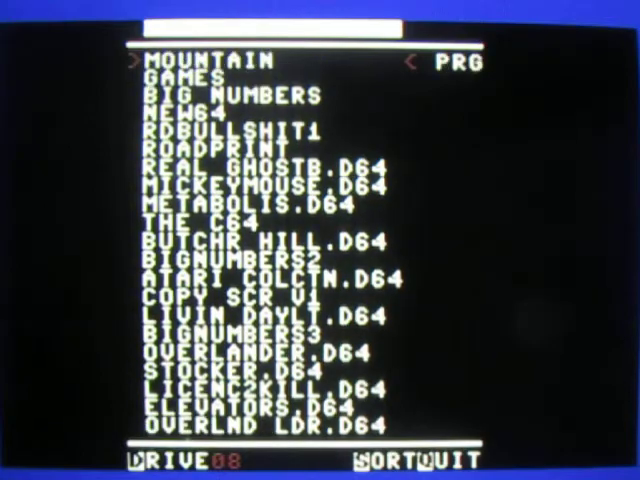
{"action": "key", "text": "Down"}
{"action": "key", "text": "Return"}
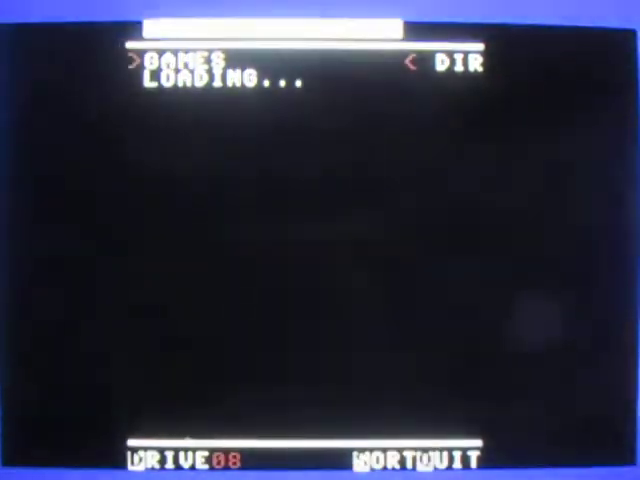
{"action": "key", "text": "Down"}
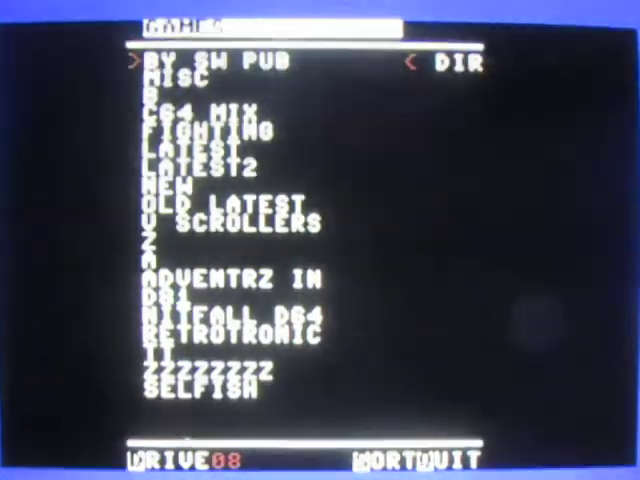
{"action": "key", "text": "Return"}
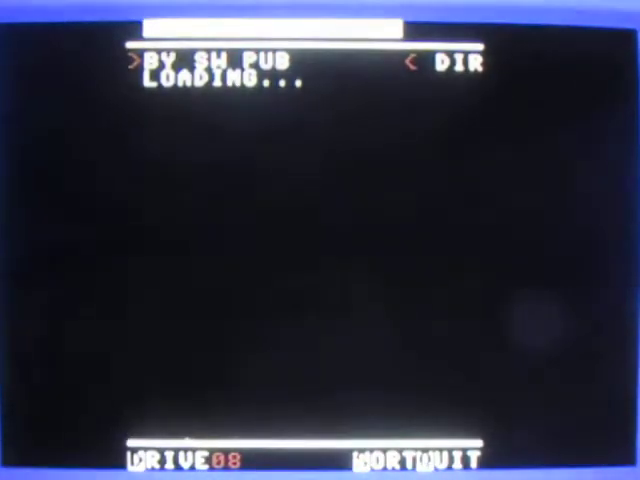
- Page down the publisher list and open HI-TEC SW
{"action": "key", "text": "Page_Down"}
{"action": "key", "text": "Page_Down"}
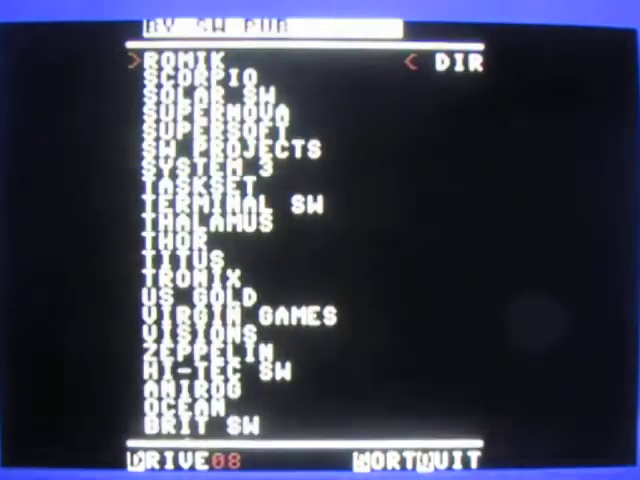
{"action": "key", "text": "Down"}
{"action": "key", "text": "Down"}
{"action": "key", "text": "Down"}
{"action": "key", "text": "Down"}
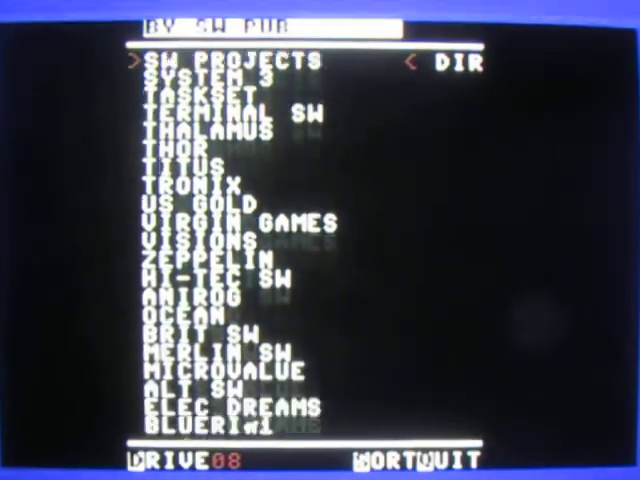
{"action": "key", "text": "Down"}
{"action": "key", "text": "Down"}
{"action": "key", "text": "Down"}
{"action": "key", "text": "Down"}
{"action": "key", "text": "Down"}
{"action": "key", "text": "Down"}
{"action": "key", "text": "Down"}
{"action": "key", "text": "Return"}
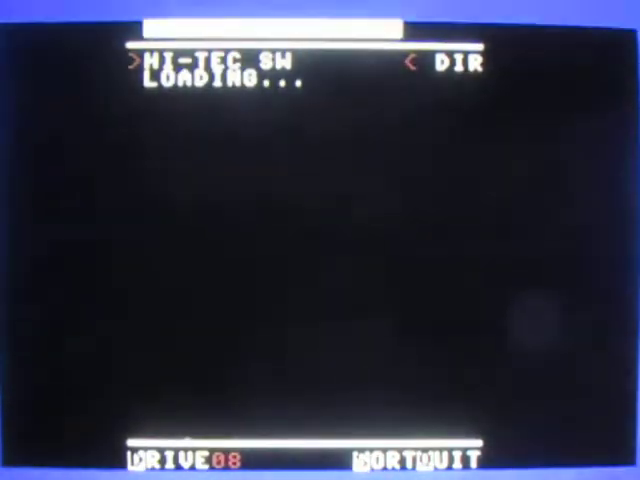
- Scroll to the end of the Hi-Tec listing and try loading SPACERID.T64
{"action": "key", "text": "Down"}
{"action": "key", "text": "Down"}
{"action": "key", "text": "Down"}
{"action": "key", "text": "Down"}
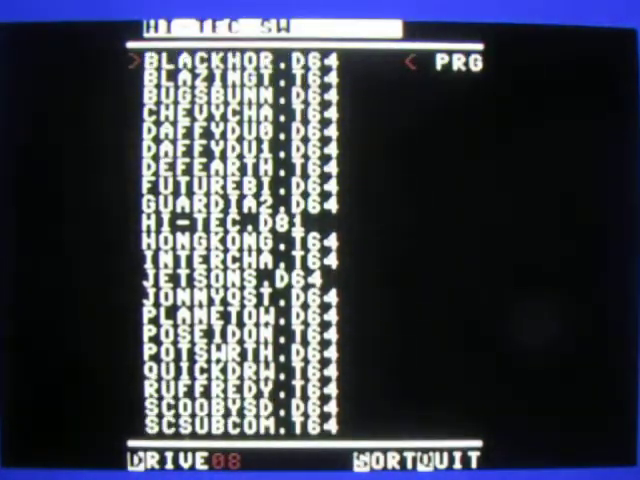
{"action": "key", "text": "Down"}
{"action": "key", "text": "Page_Down"}
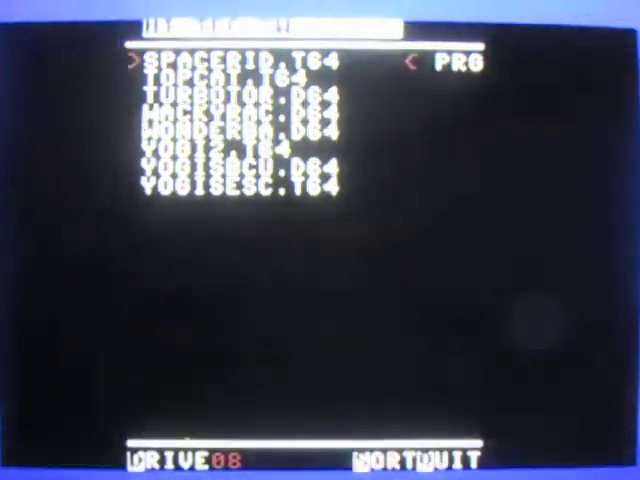
{"action": "key", "text": "Up"}
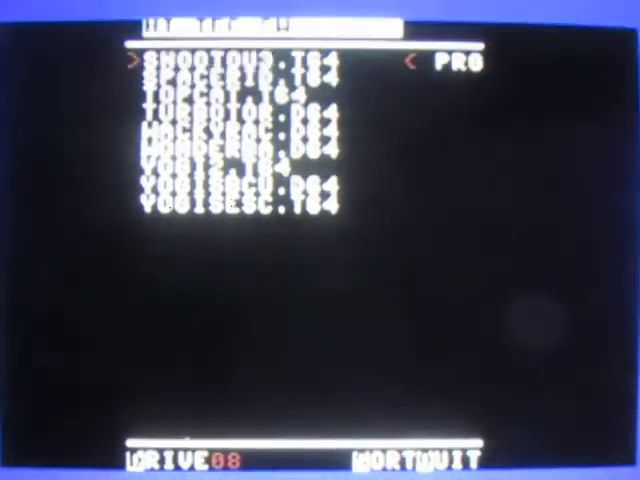
{"action": "key", "text": "Down"}
{"action": "key", "text": "Down"}
{"action": "key", "text": "Up"}
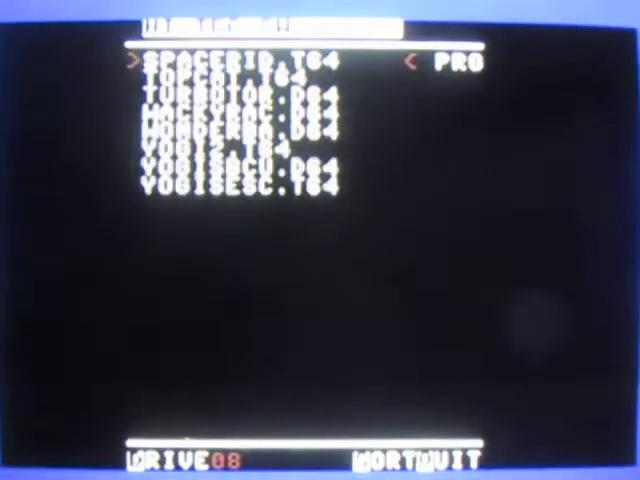
{"action": "key", "text": "Return"}
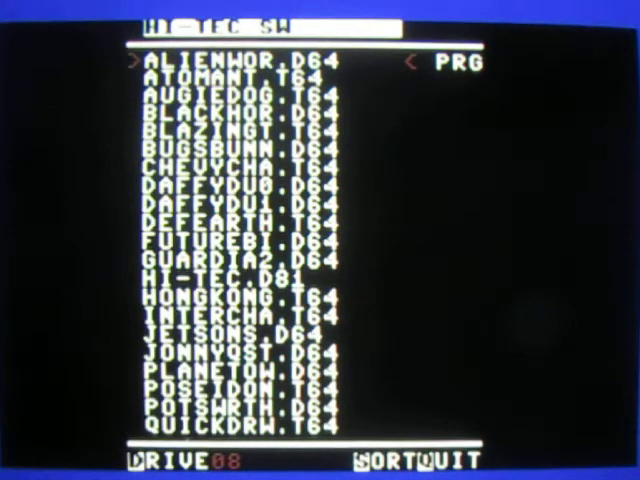
- Move back to HI-TEC.D81 in the listing and mount the disk image
{"action": "key", "text": "Down"}
{"action": "key", "text": "Down"}
{"action": "key", "text": "Down"}
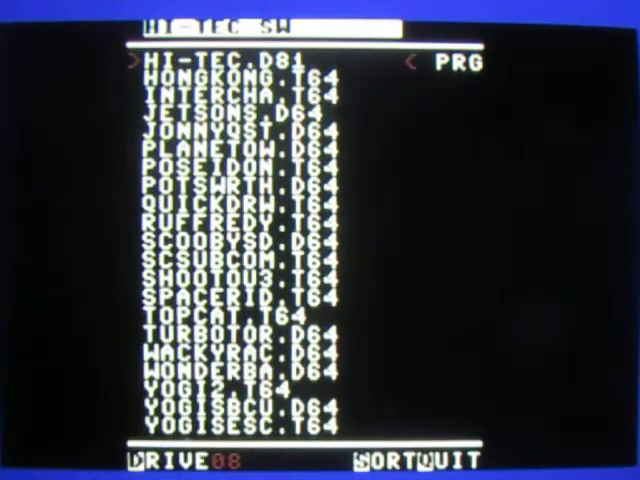
{"action": "key", "text": "Up"}
{"action": "key", "text": "Up"}
{"action": "key", "text": "Up"}
{"action": "key", "text": "Up"}
{"action": "key", "text": "Down"}
{"action": "key", "text": "Down"}
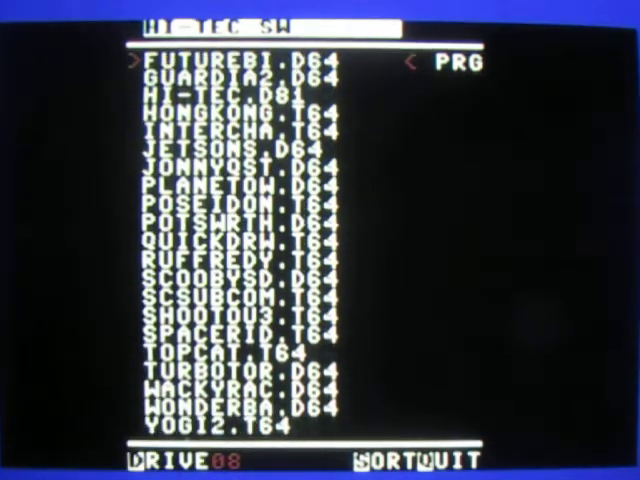
{"action": "key", "text": "Down"}
{"action": "key", "text": "Down"}
{"action": "key", "text": "Return"}
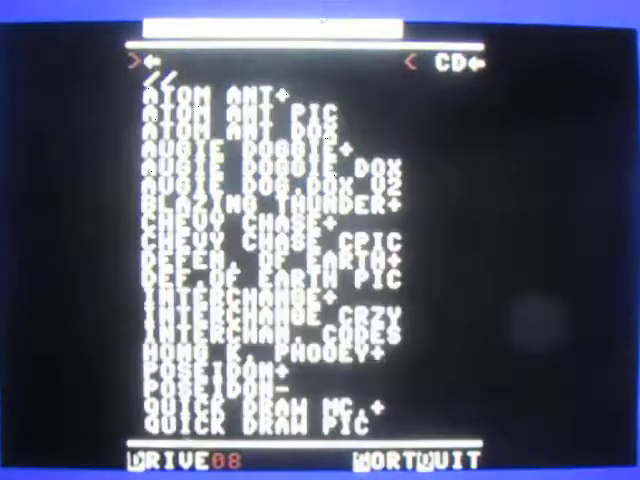
- Highlight SUB COMMANDER in the D81 game list and load it
{"action": "key", "text": "Down"}
{"action": "key", "text": "Down"}
{"action": "key", "text": "Down"}
{"action": "key", "text": "Down"}
{"action": "key", "text": "Down"}
{"action": "key", "text": "Down"}
{"action": "key", "text": "Down"}
{"action": "key", "text": "Down"}
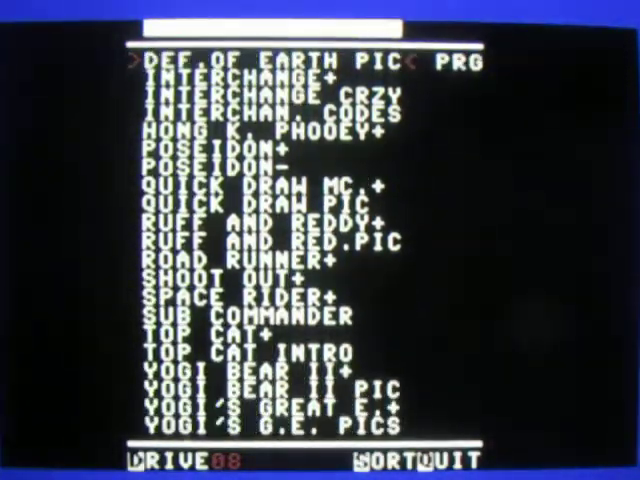
{"action": "key", "text": "Down"}
{"action": "key", "text": "Down"}
{"action": "key", "text": "Down"}
{"action": "key", "text": "Down"}
{"action": "key", "text": "Down"}
{"action": "key", "text": "Down"}
{"action": "key", "text": "Down"}
{"action": "key", "text": "Down"}
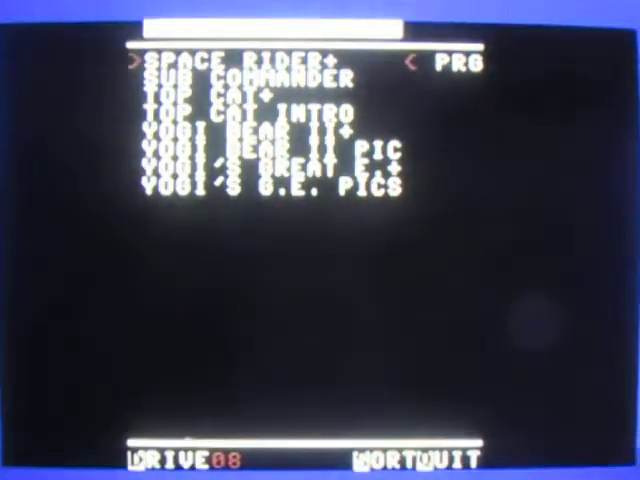
{"action": "key", "text": "Down"}
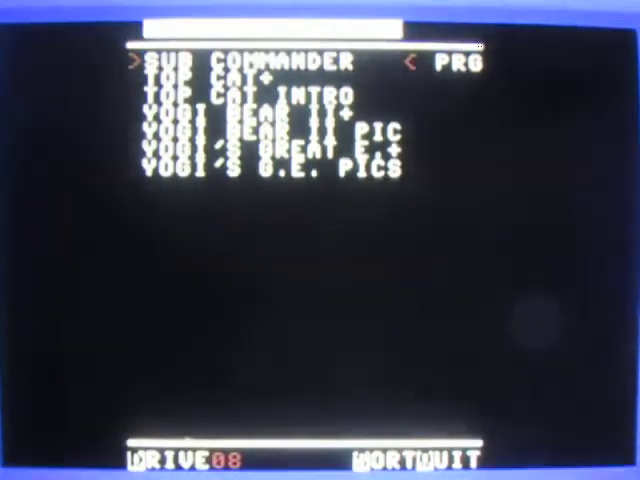
{"action": "key", "text": "Return"}
{"action": "type", "text": "Y"}
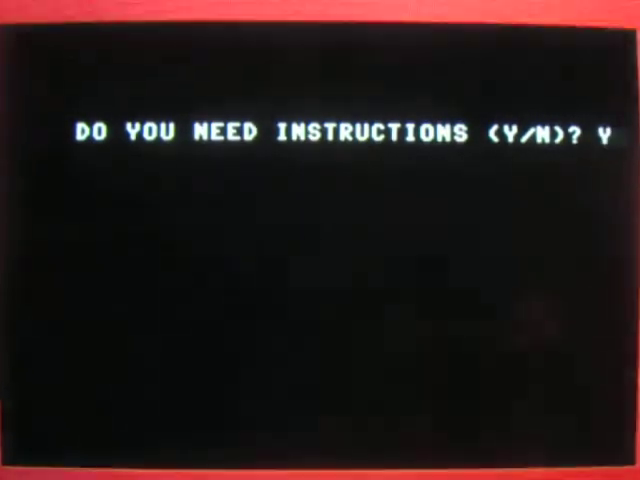
- Accept the instructions prompt, then continue past the torpedo-scoring instructions into the game
{"action": "key", "text": "Return"}
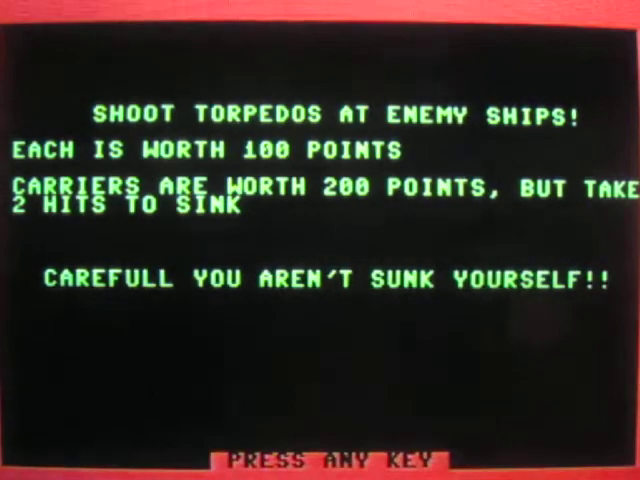
{"action": "key", "text": "space"}
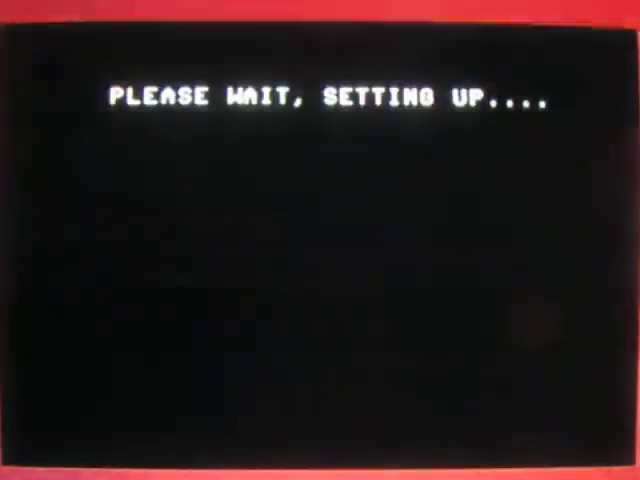